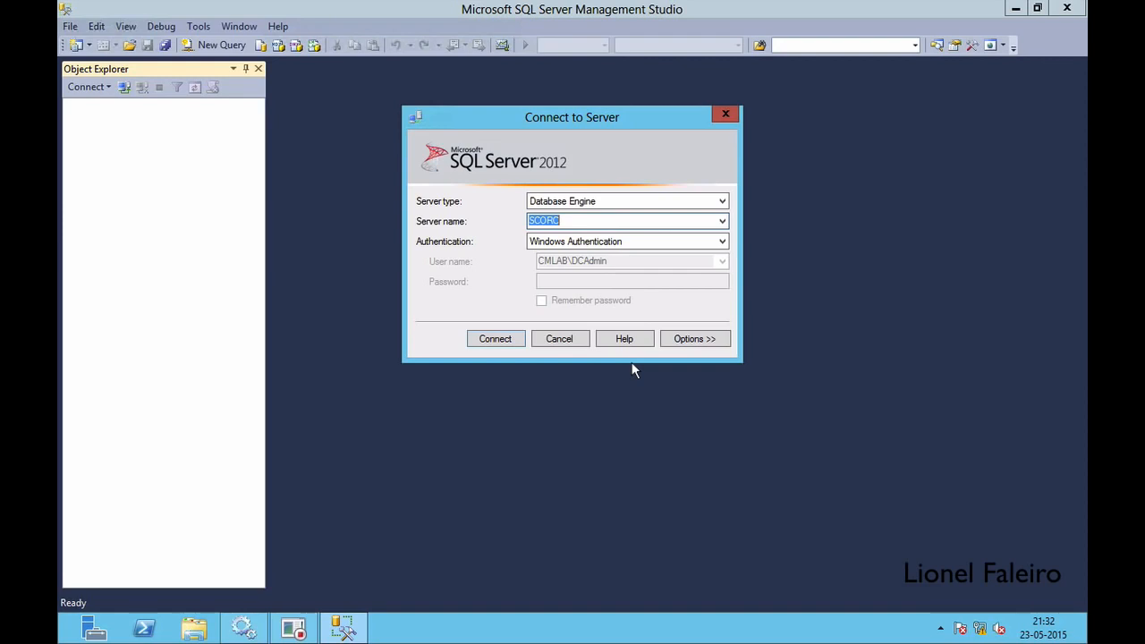
Connect to the SCORC database engine with Windows Authentication and expand DemoDB down to the columns of the dbo.Students table.
click(502, 337)
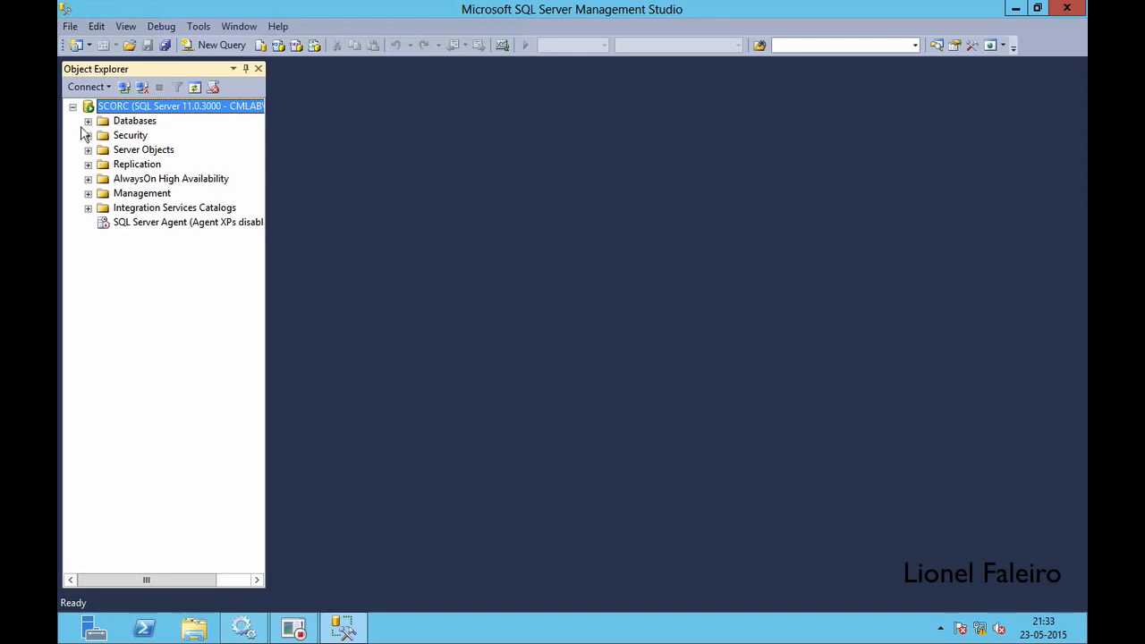
click(88, 120)
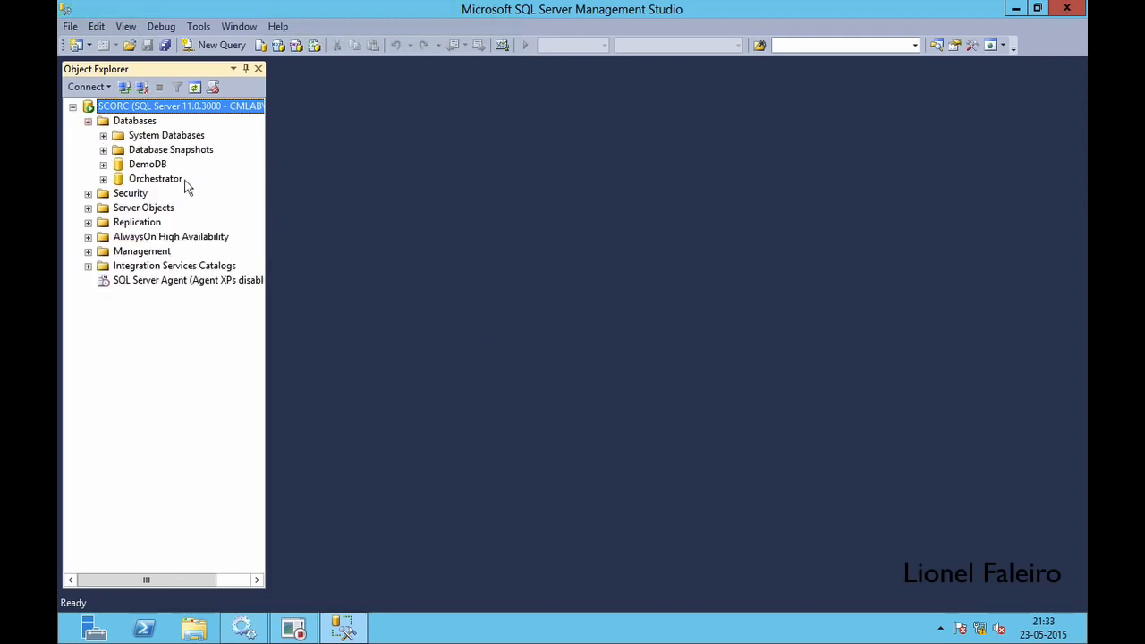
click(150, 166)
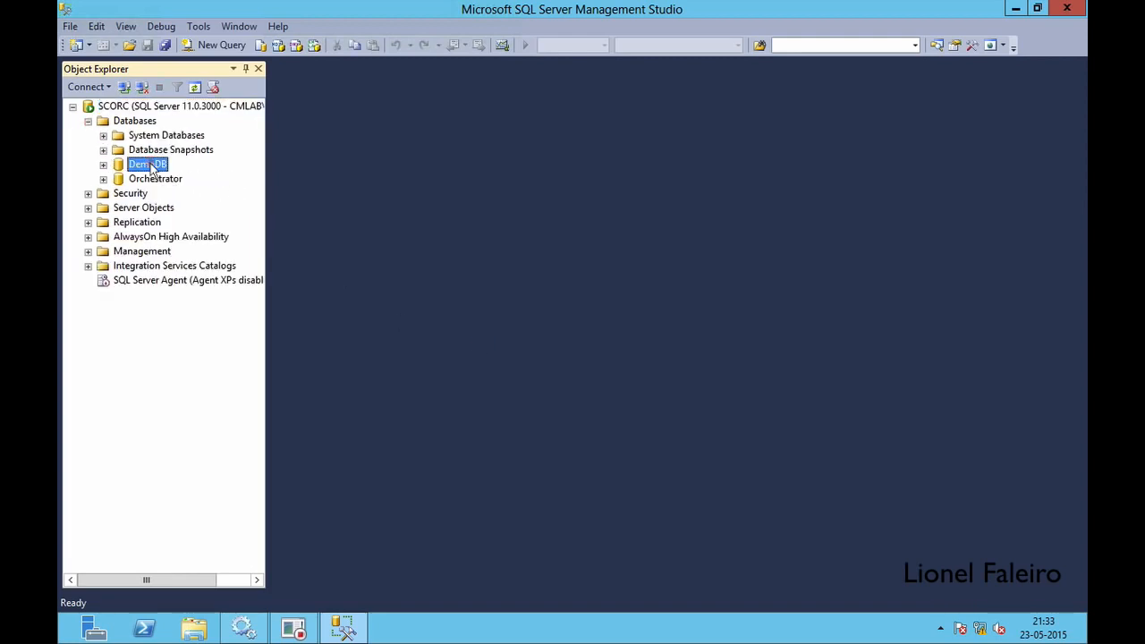
click(103, 165)
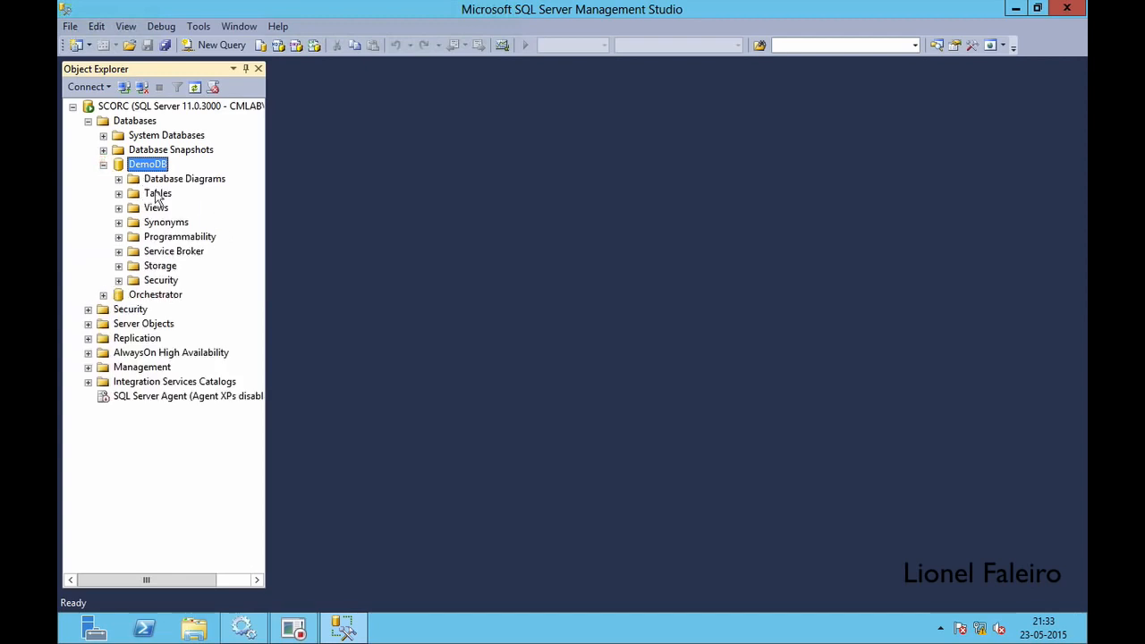
click(119, 194)
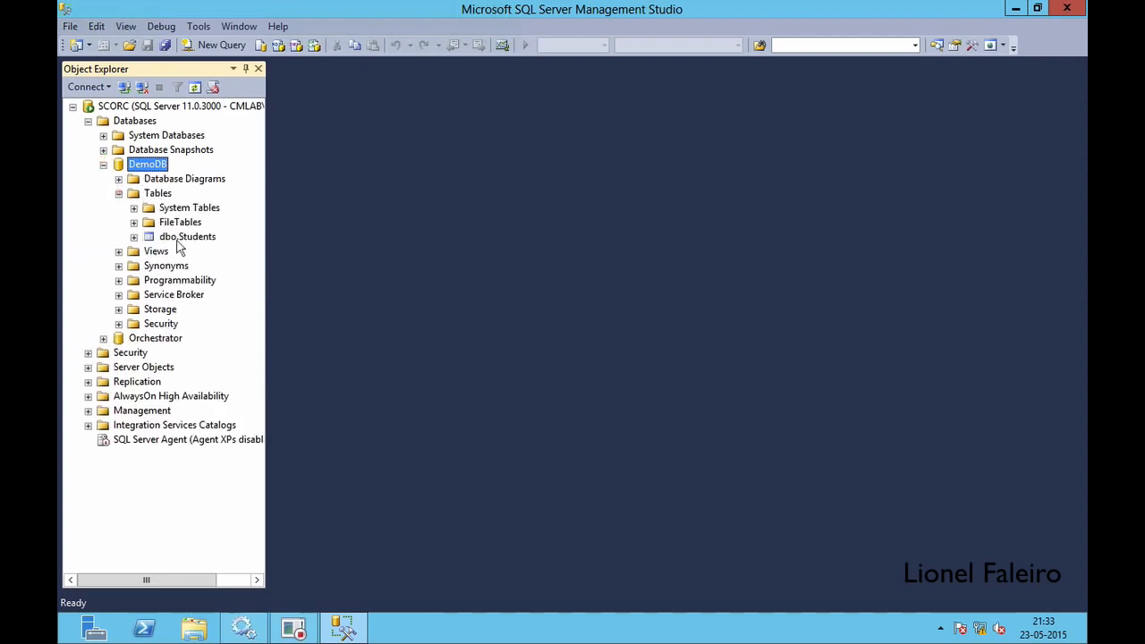
click(134, 237)
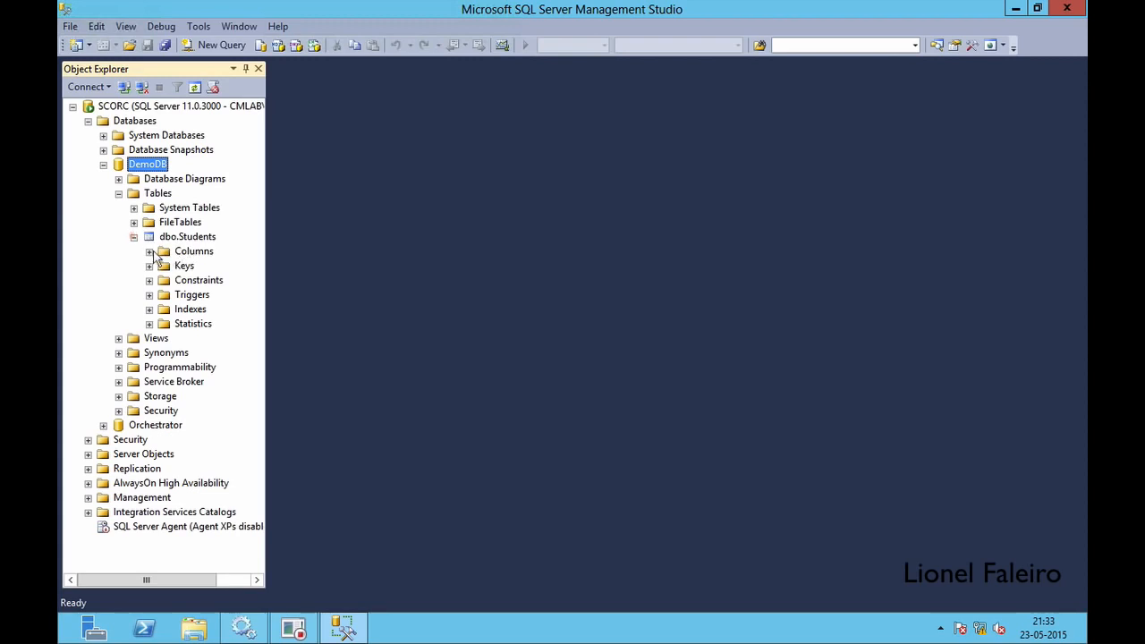
click(149, 252)
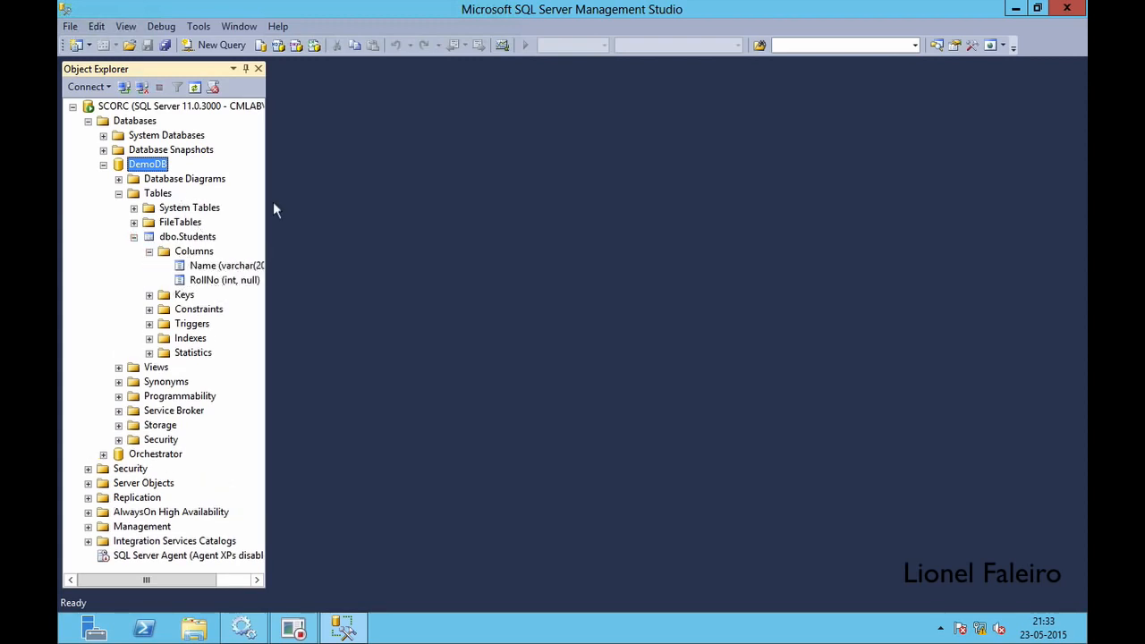
Create a new query on DemoDB containing "select * from dbo.Students;" and execute it.
click(229, 45)
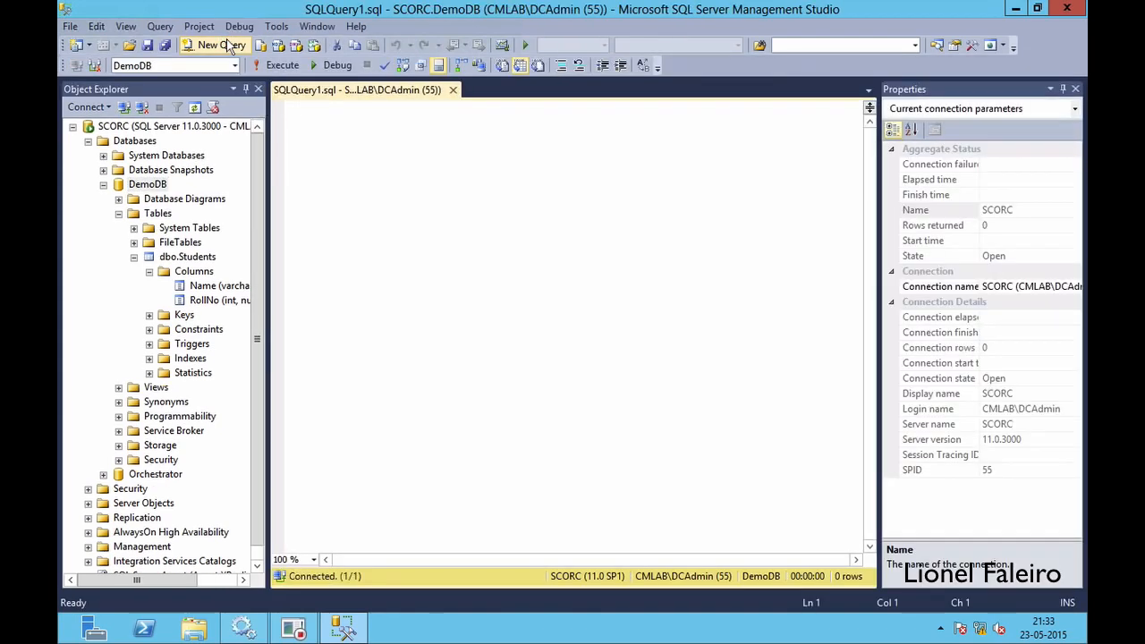
text(select *)
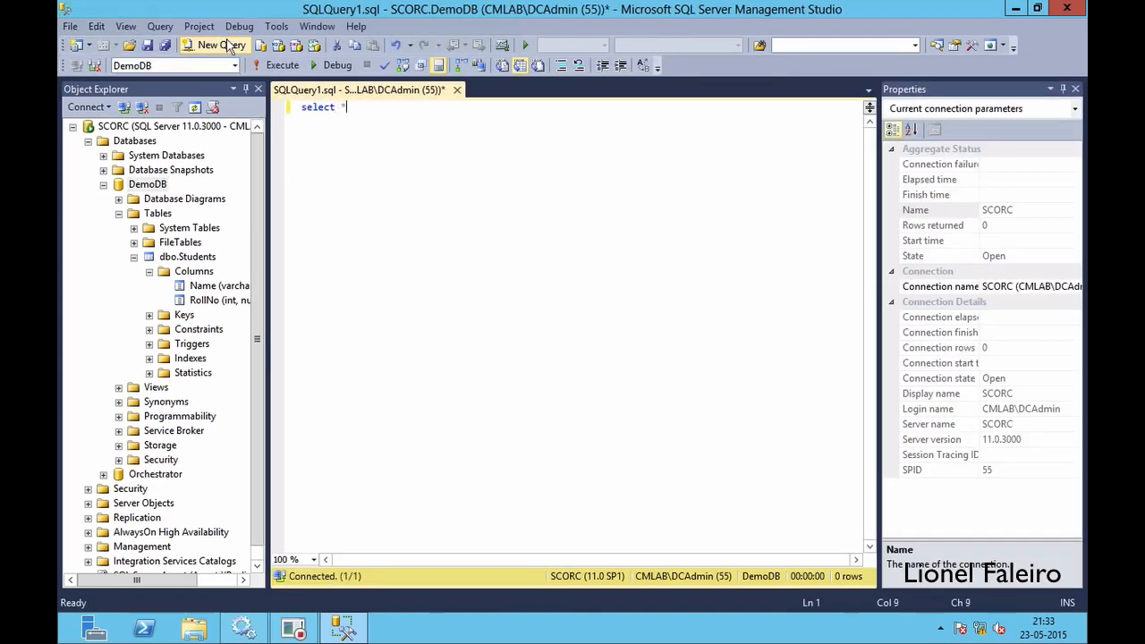
text( from dbo.)
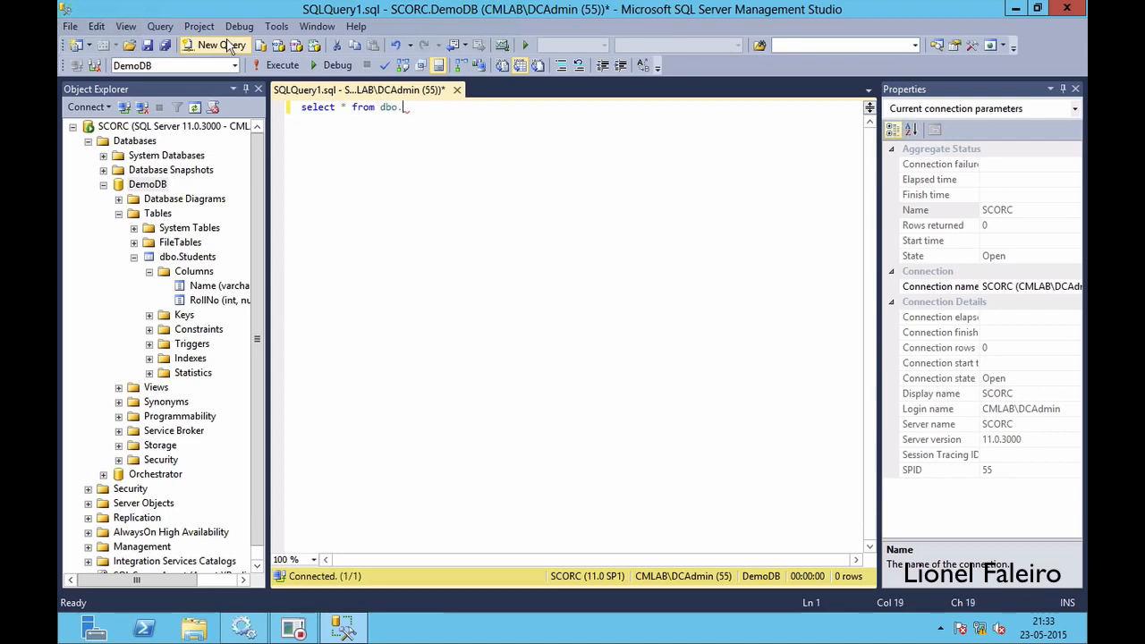
text(Students;)
click(272, 62)
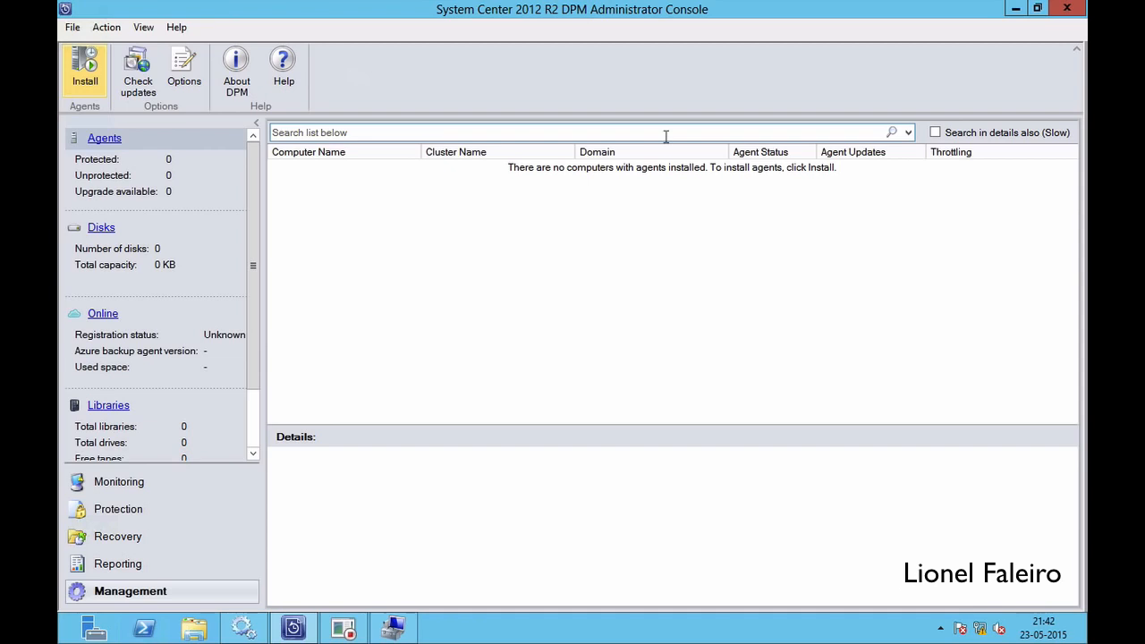
In the DPM Administrator Console, check which disks are available to add to the storage pool, and dismiss the dialog.
click(102, 229)
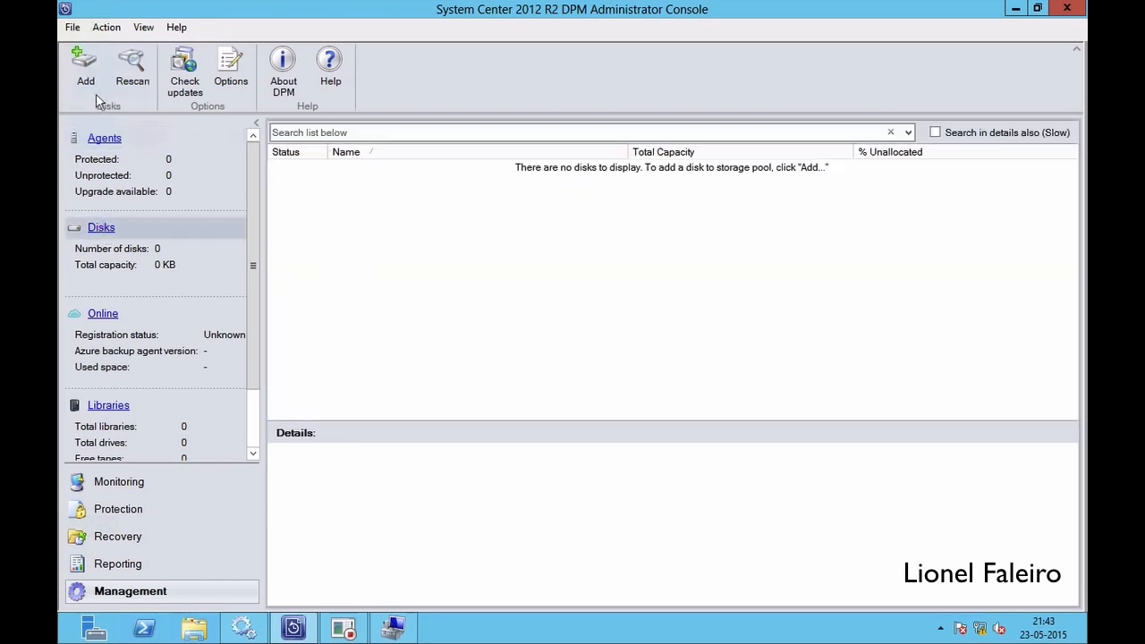
click(80, 74)
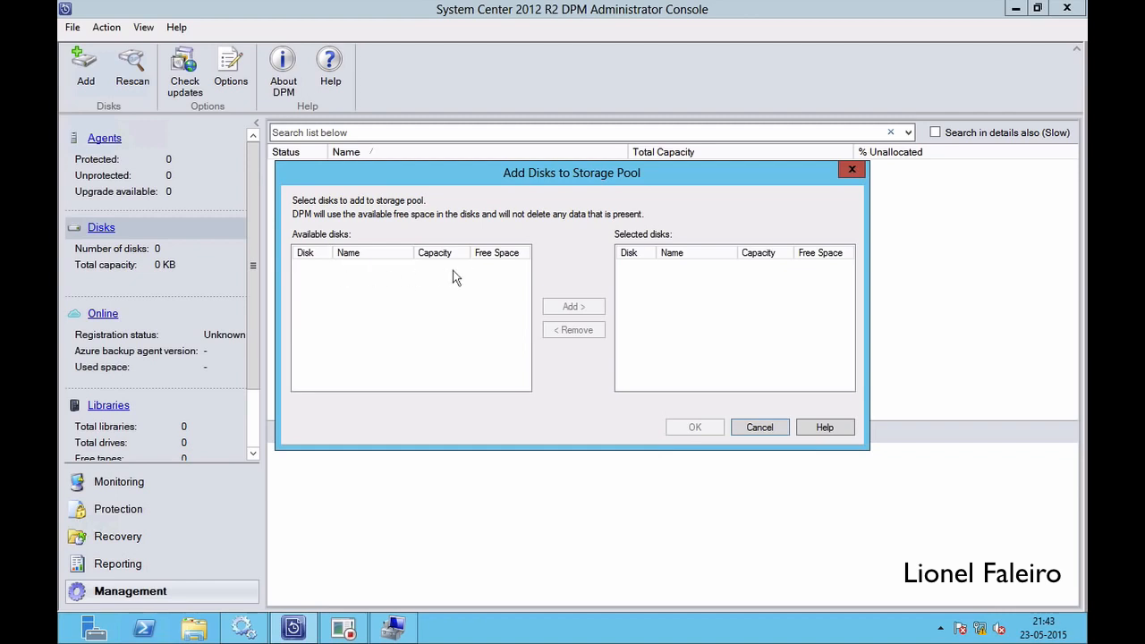
click(758, 428)
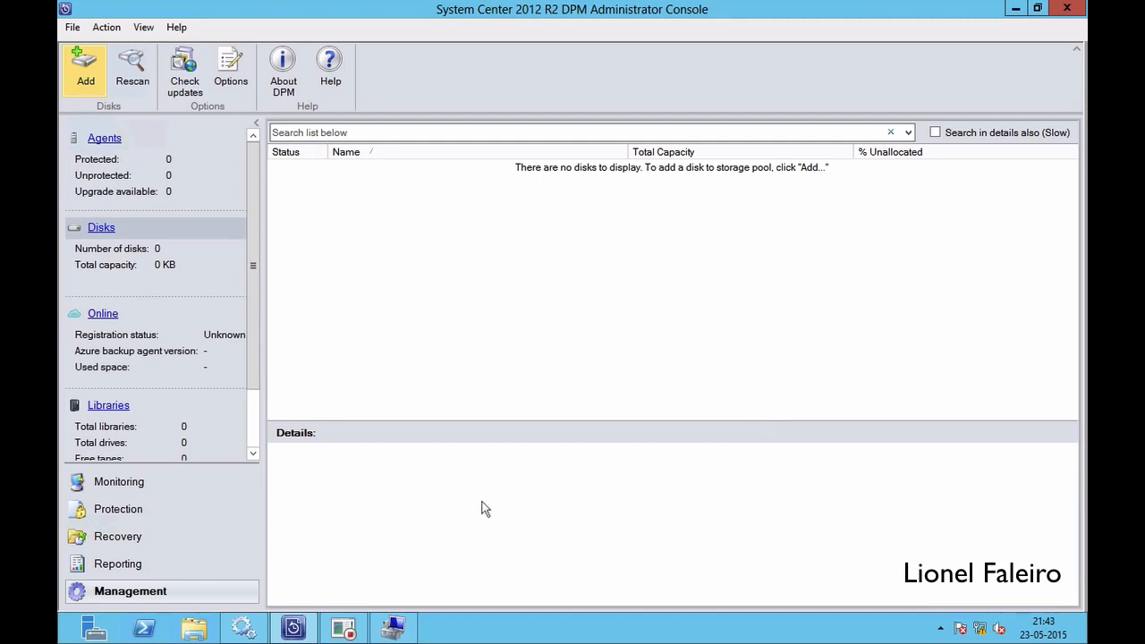
Switch to Disk Management in Computer Management and bring the unallocated Disk 1 online.
click(400, 625)
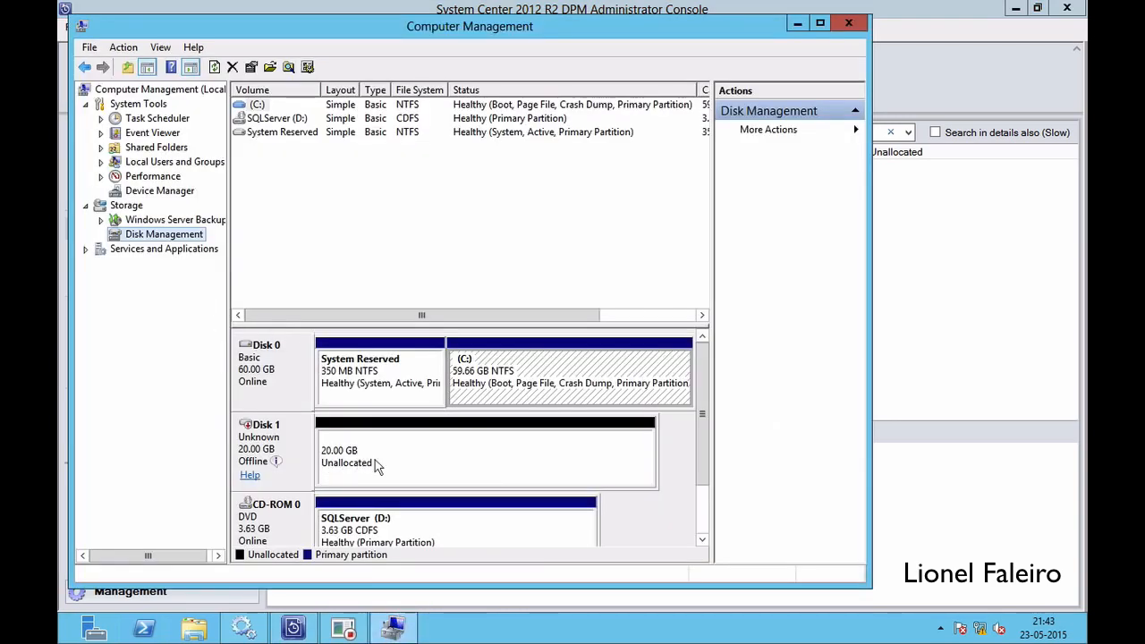
right_click(284, 439)
click(309, 452)
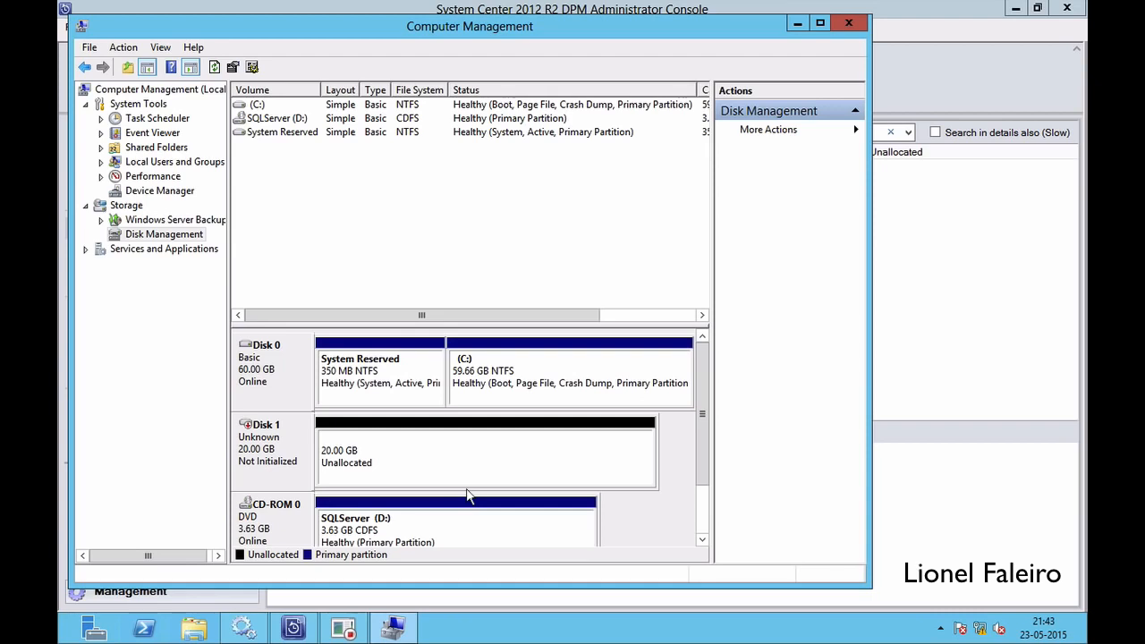
Initialize Disk 1 with the GPT (GUID Partition Table) partition style.
right_click(273, 447)
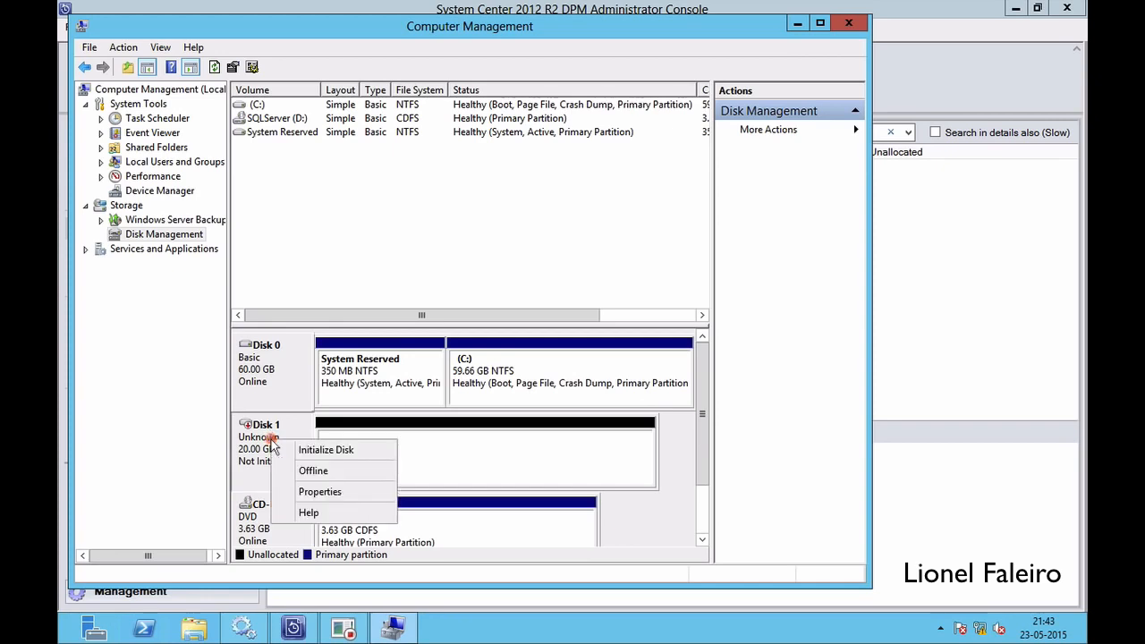
click(303, 451)
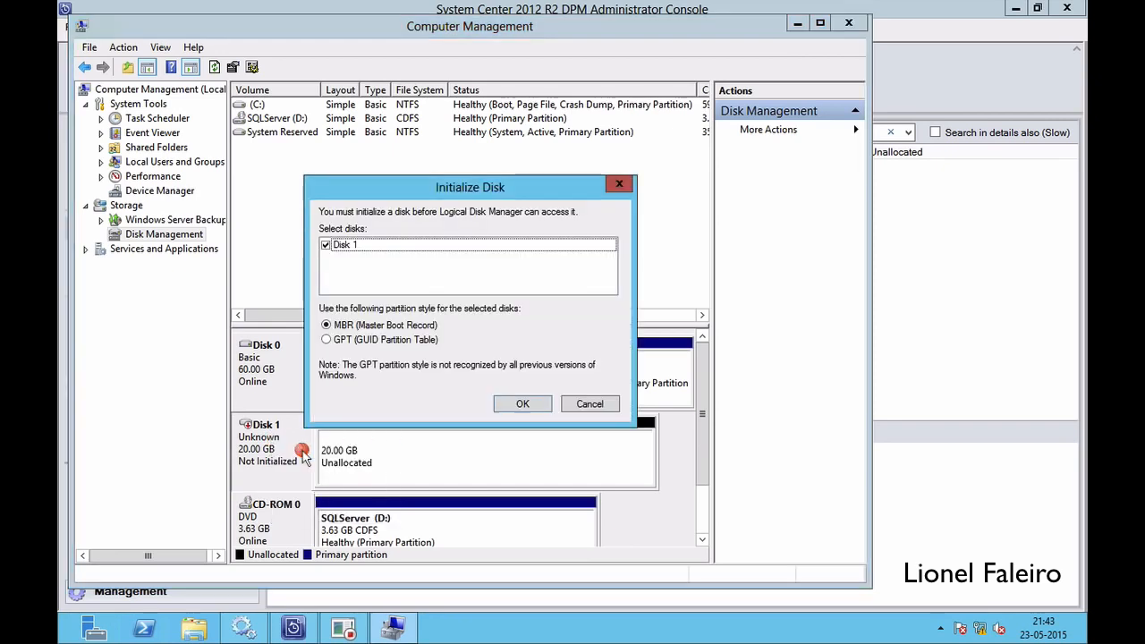
click(348, 341)
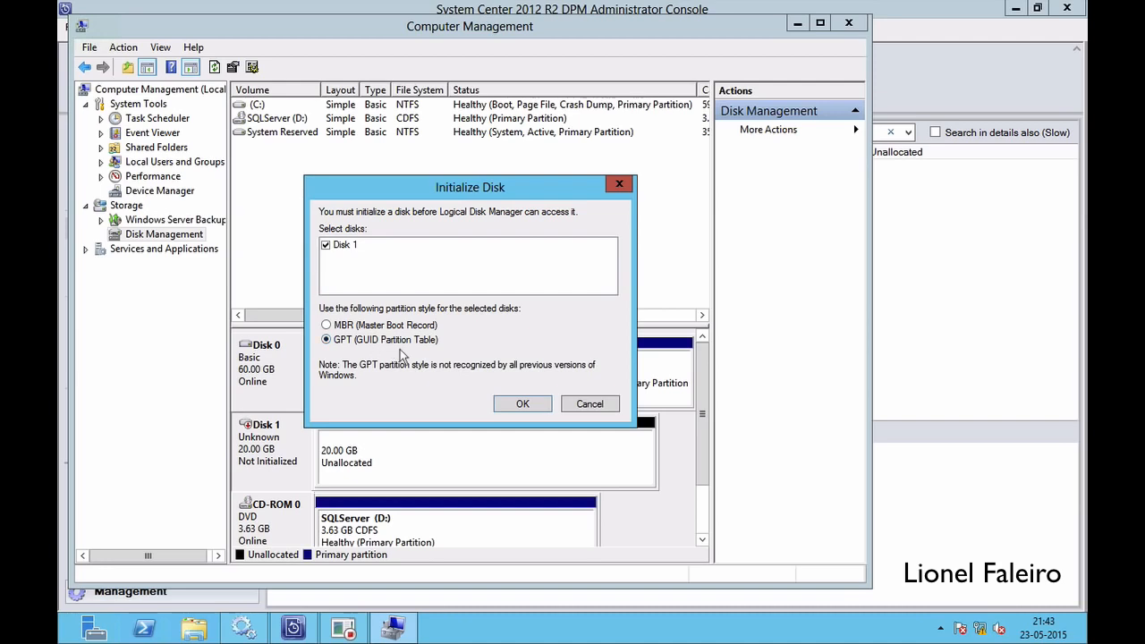
click(523, 405)
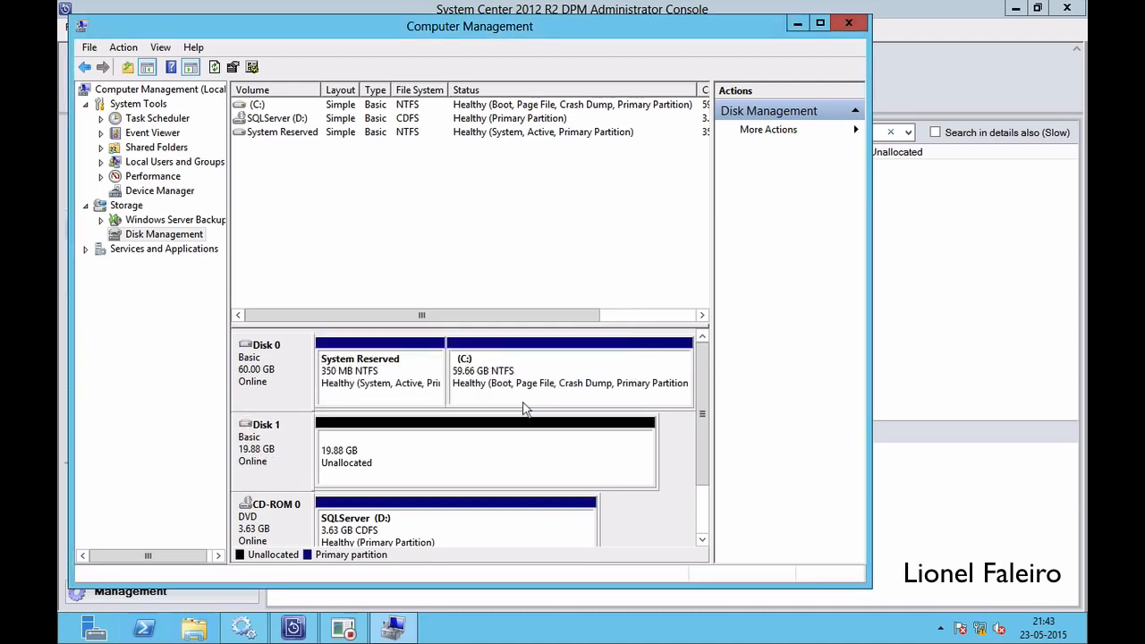
Return to the DPM Administrator Console and try to add Disk 1 to the storage pool.
click(931, 93)
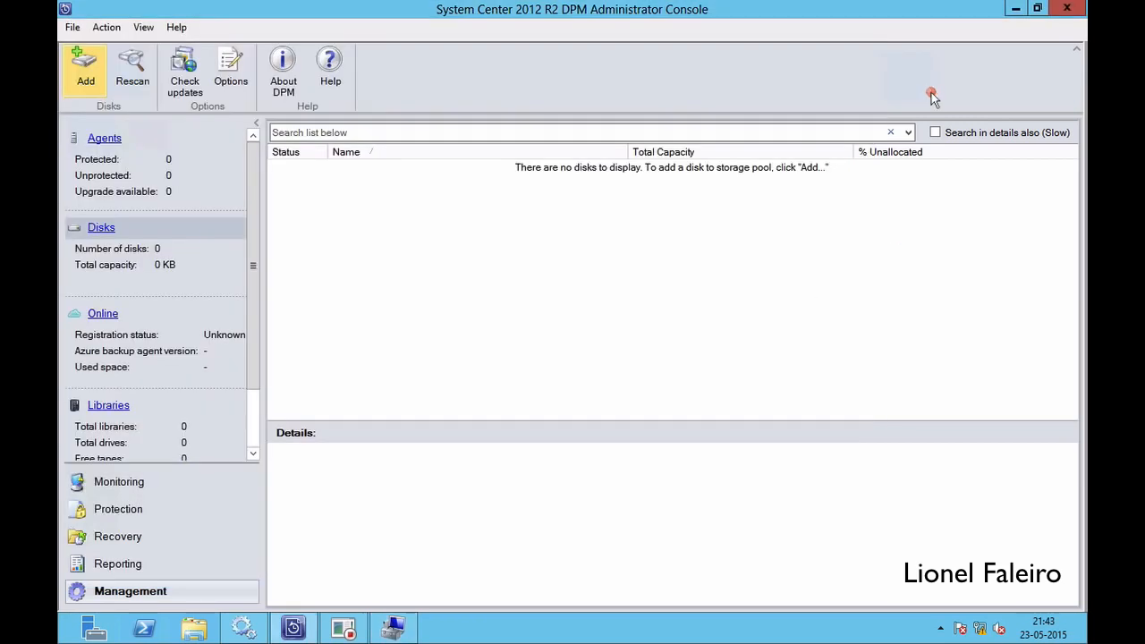
click(90, 80)
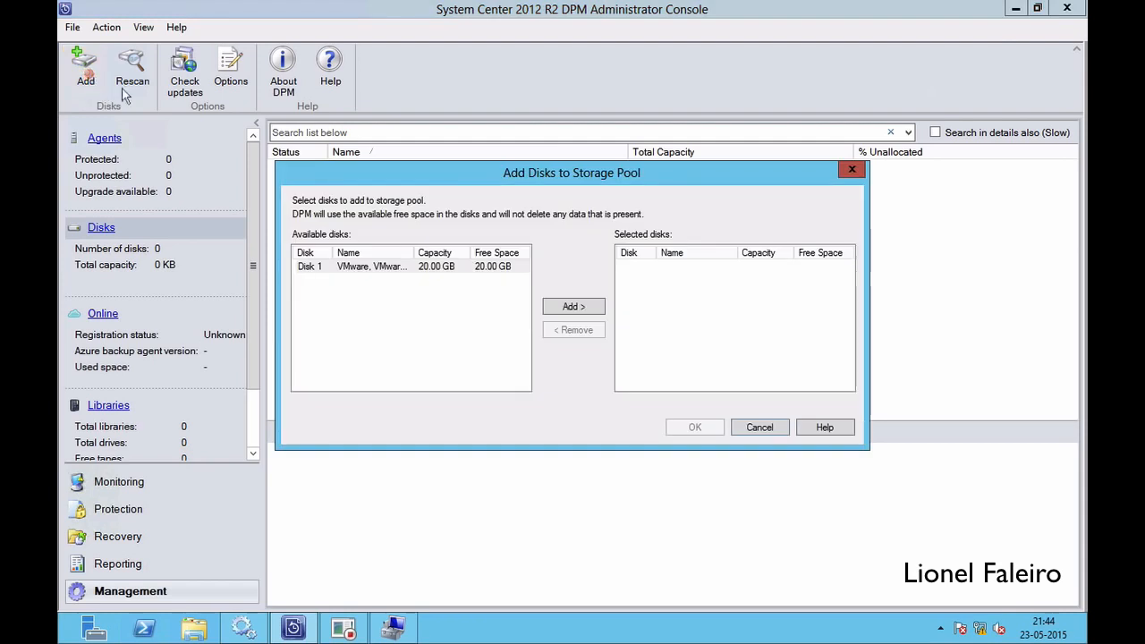
click(374, 268)
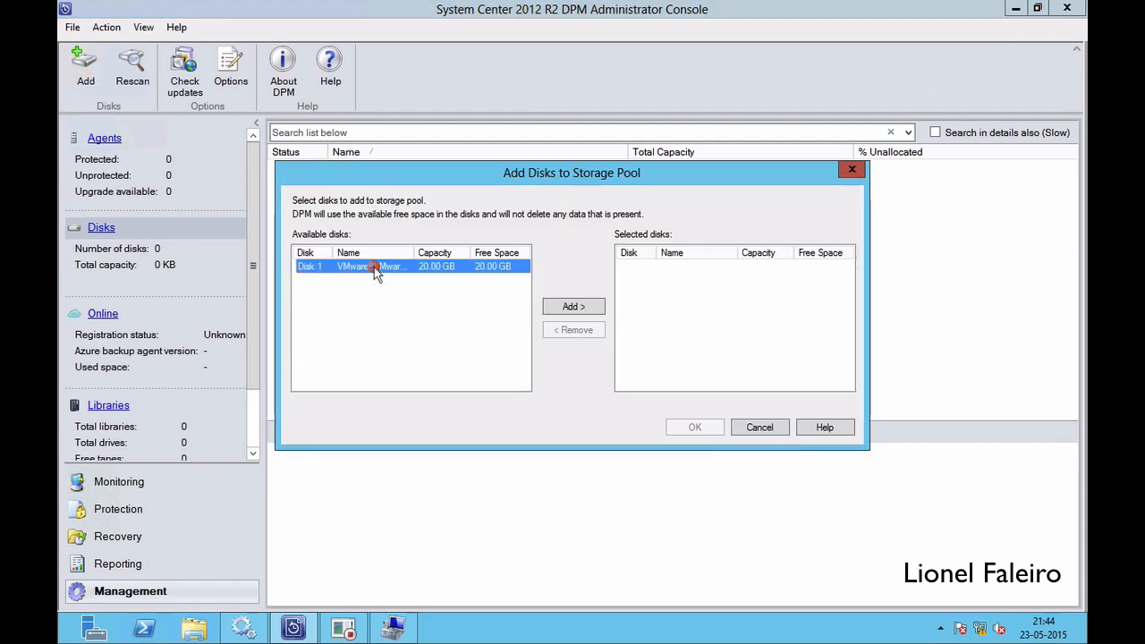
click(574, 307)
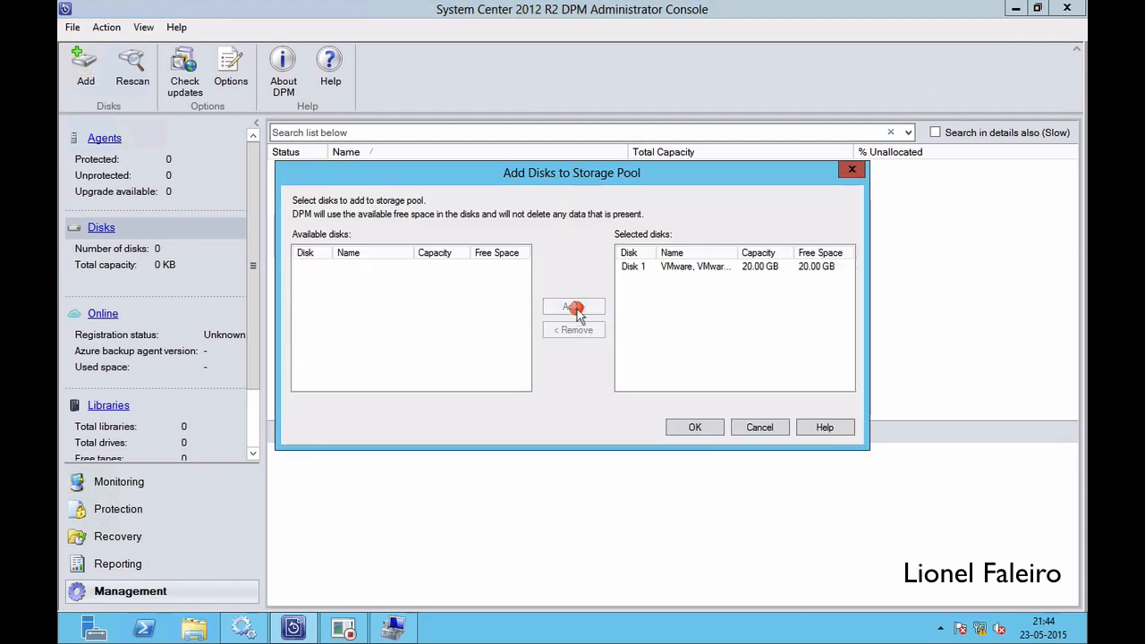
click(695, 428)
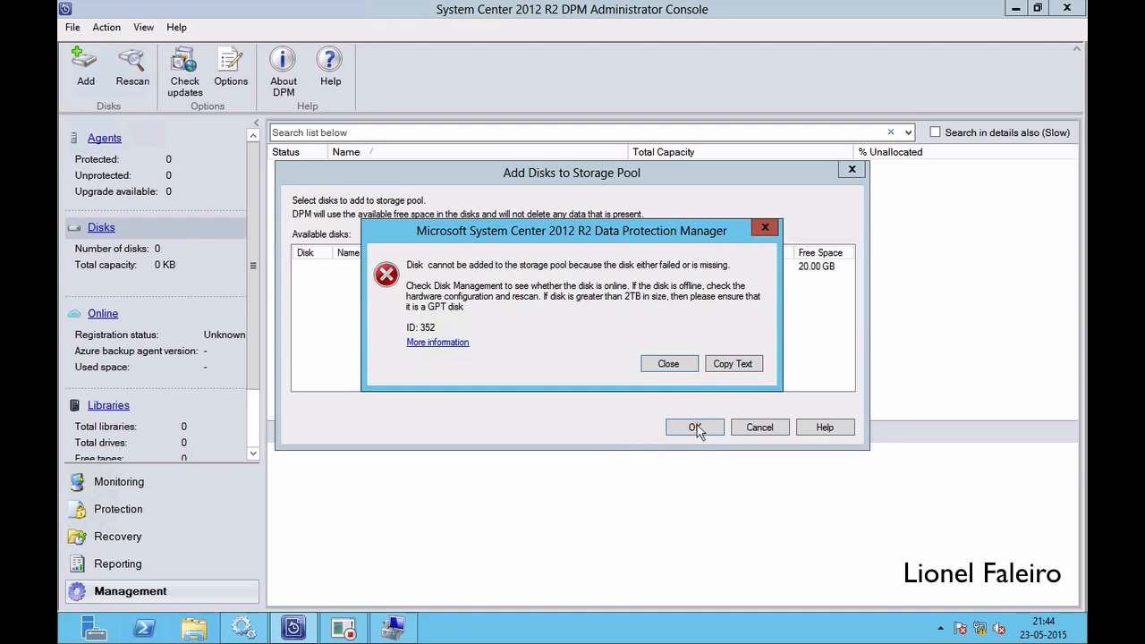
click(667, 364)
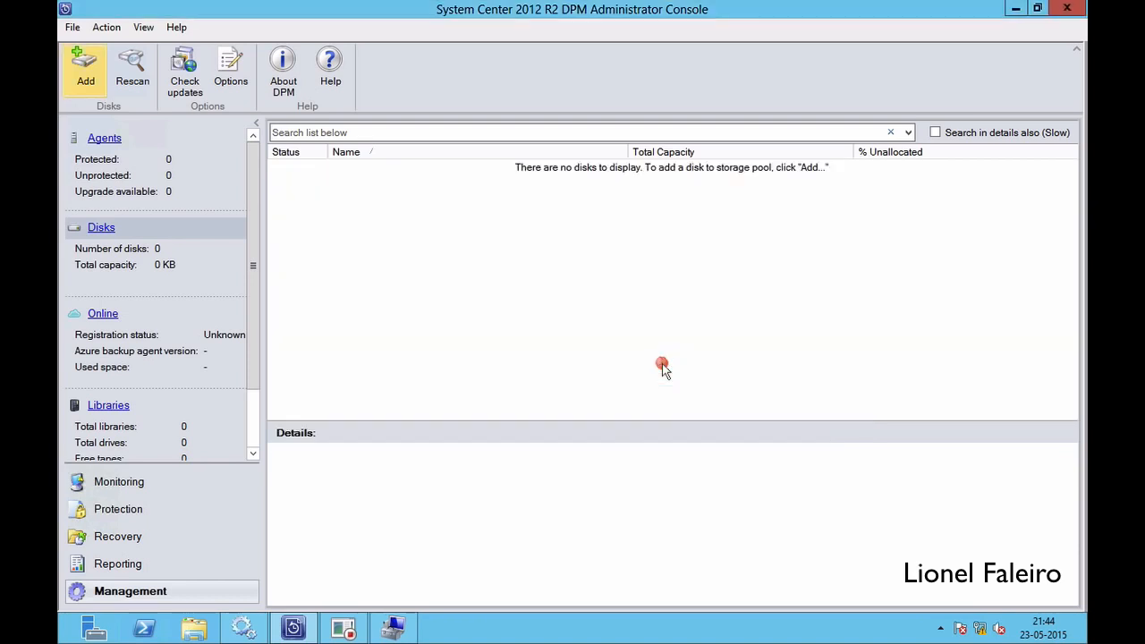
Add Disk 1 to the DPM storage pool and accept its conversion from a basic to a dynamic disk.
click(82, 61)
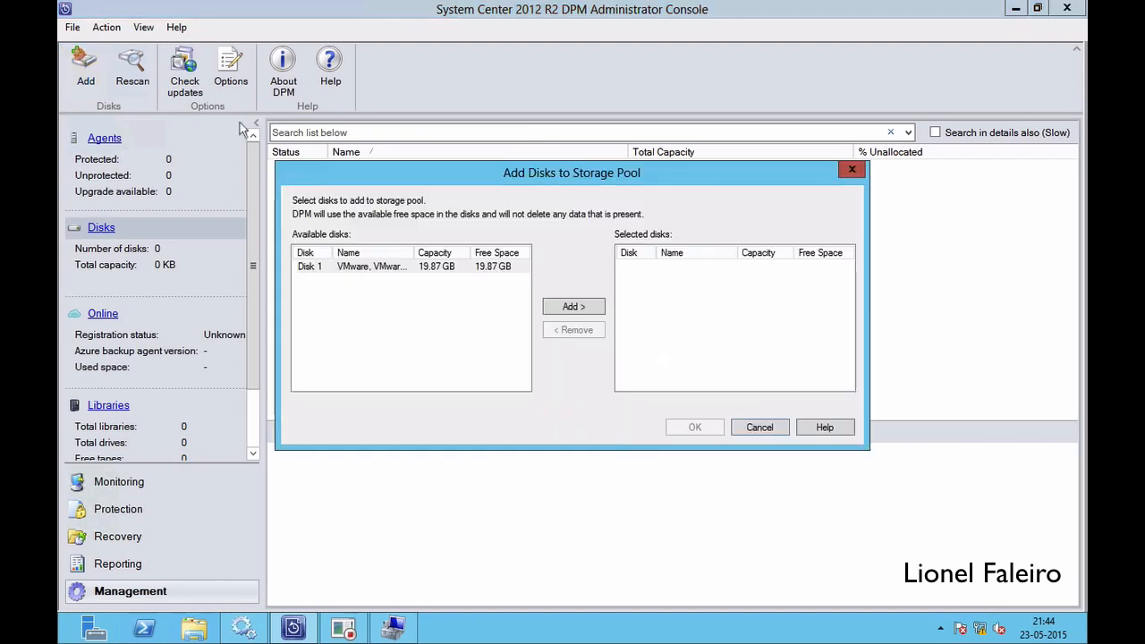
click(486, 266)
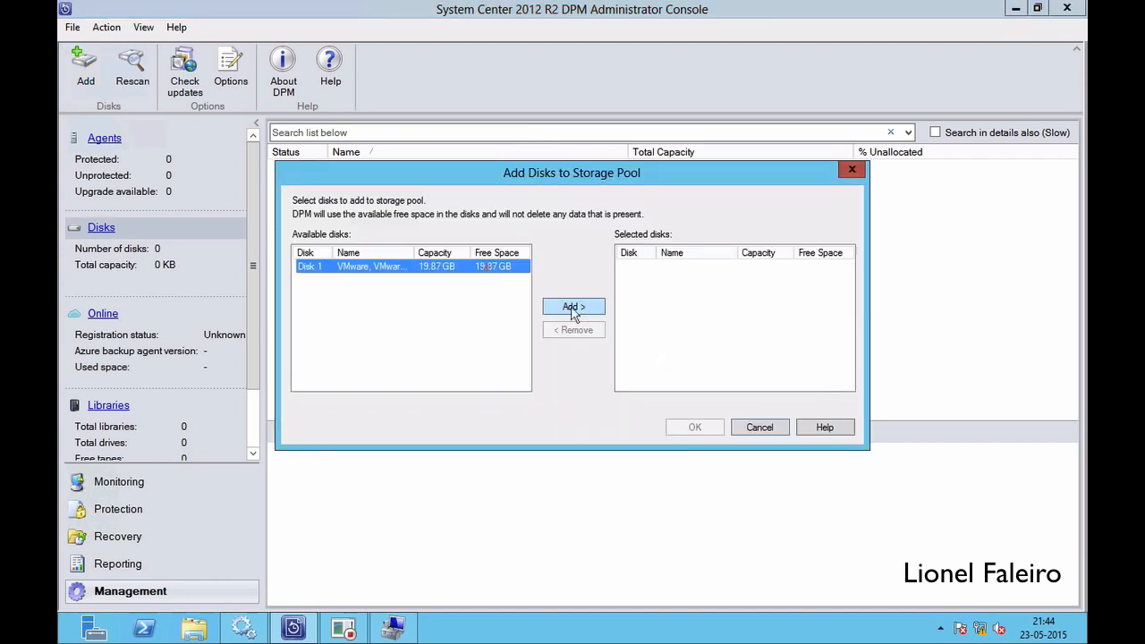
click(573, 310)
click(697, 429)
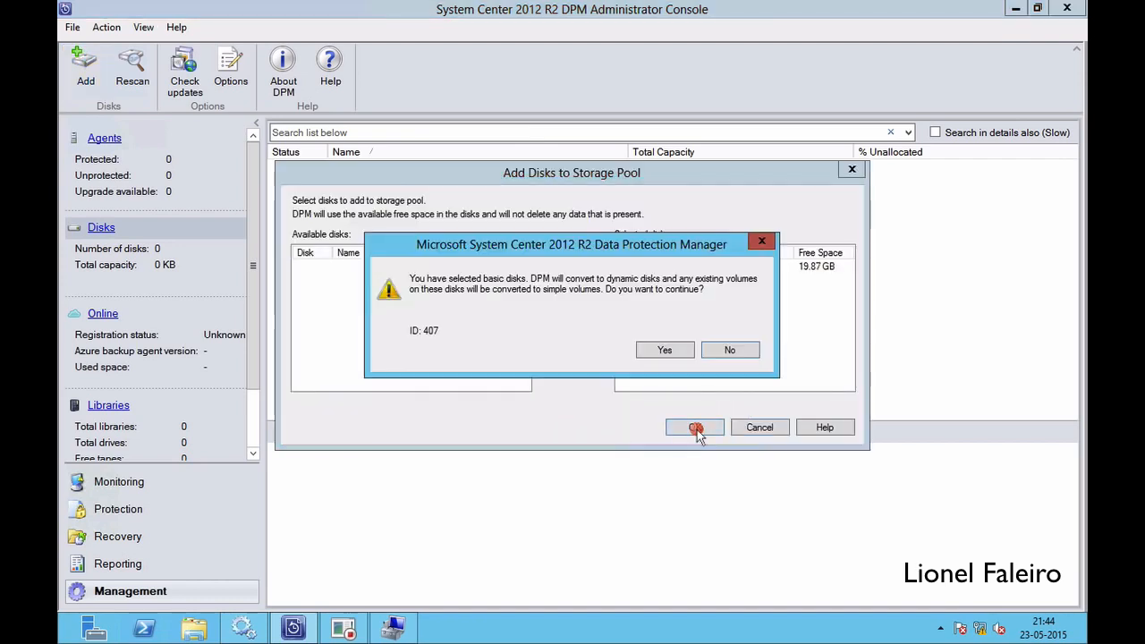
click(666, 360)
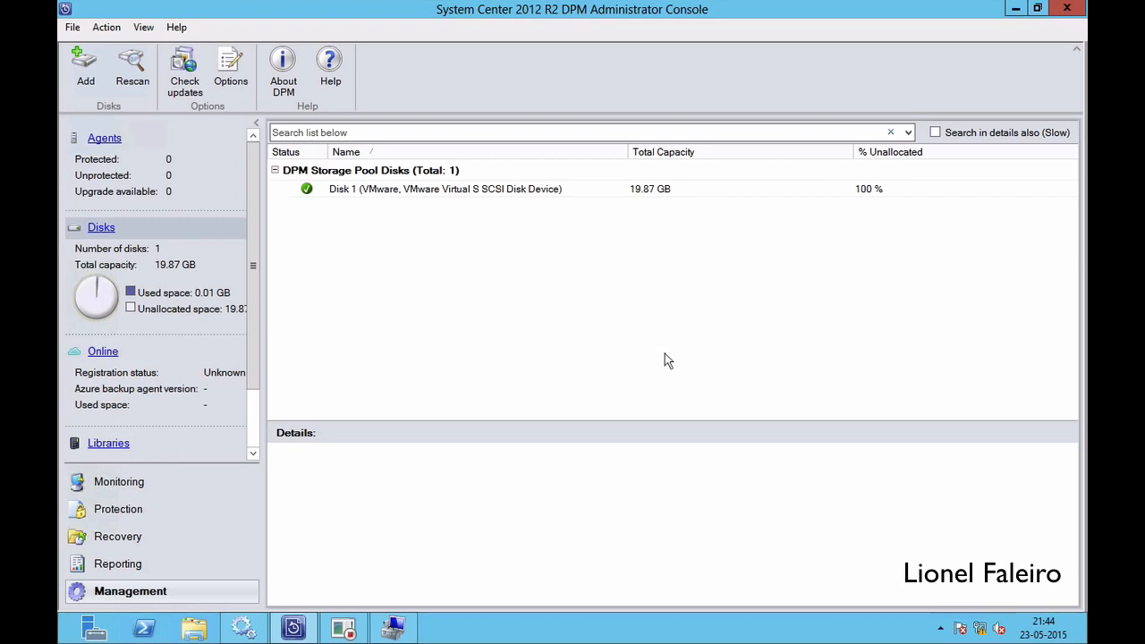
Start a protection agent installation using the Install agents method, select the SCORC computer, and proceed to the credentials page.
click(105, 139)
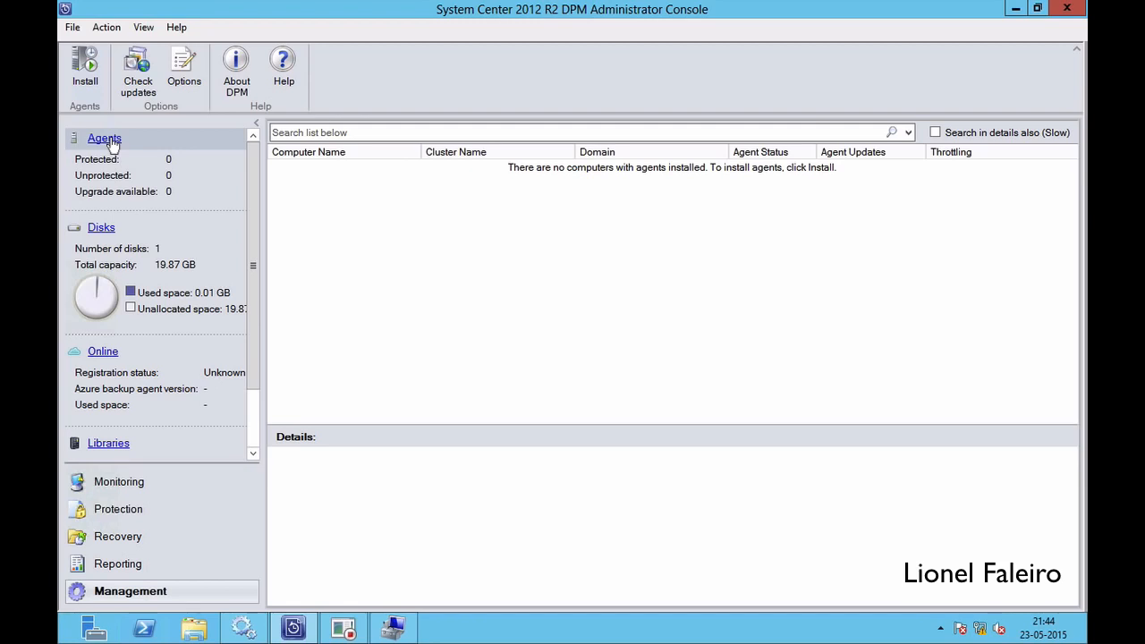
click(86, 79)
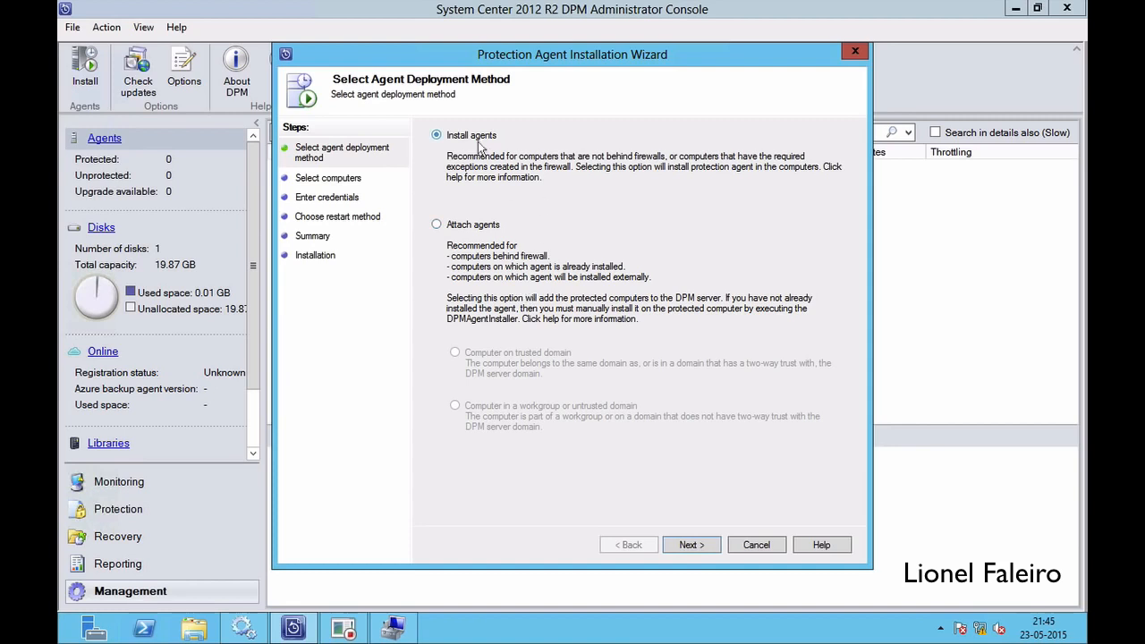
click(687, 548)
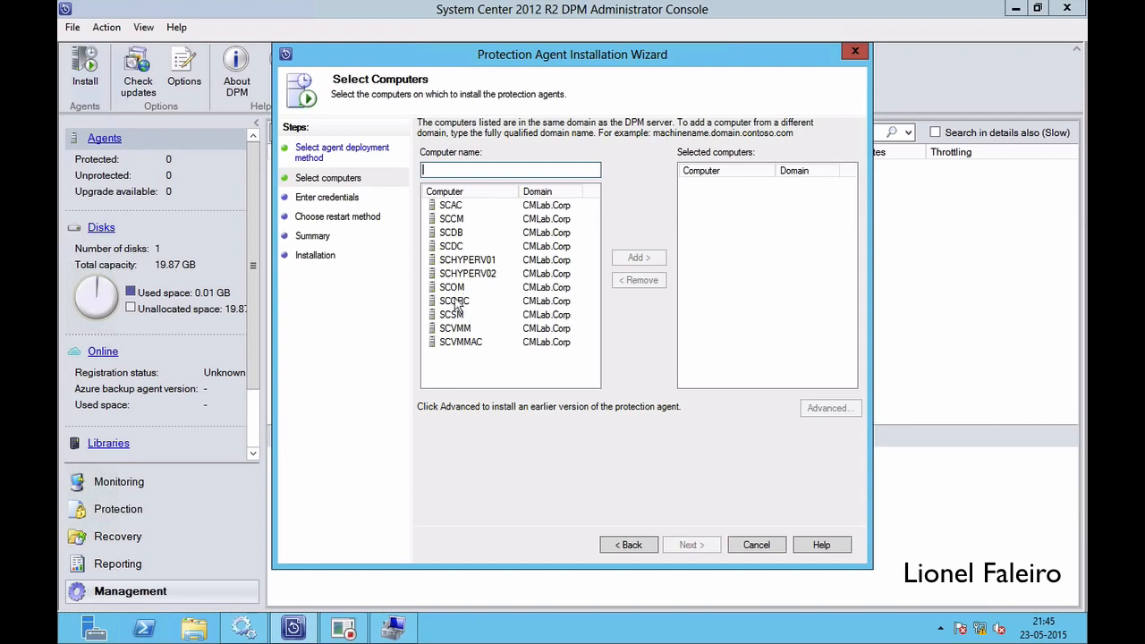
click(454, 300)
click(638, 259)
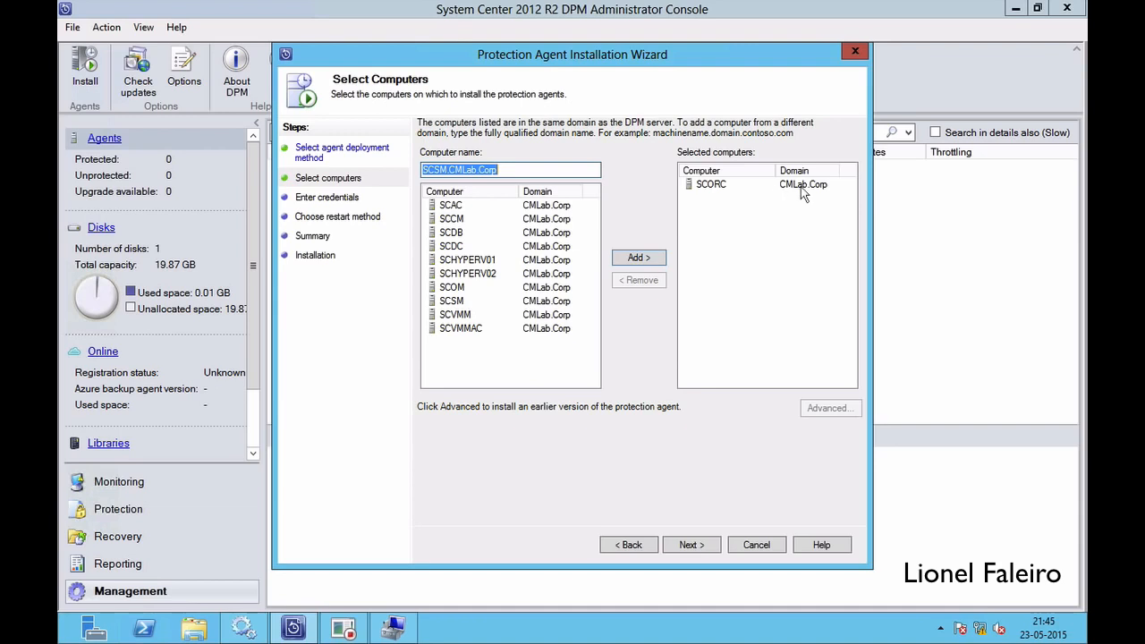
click(695, 544)
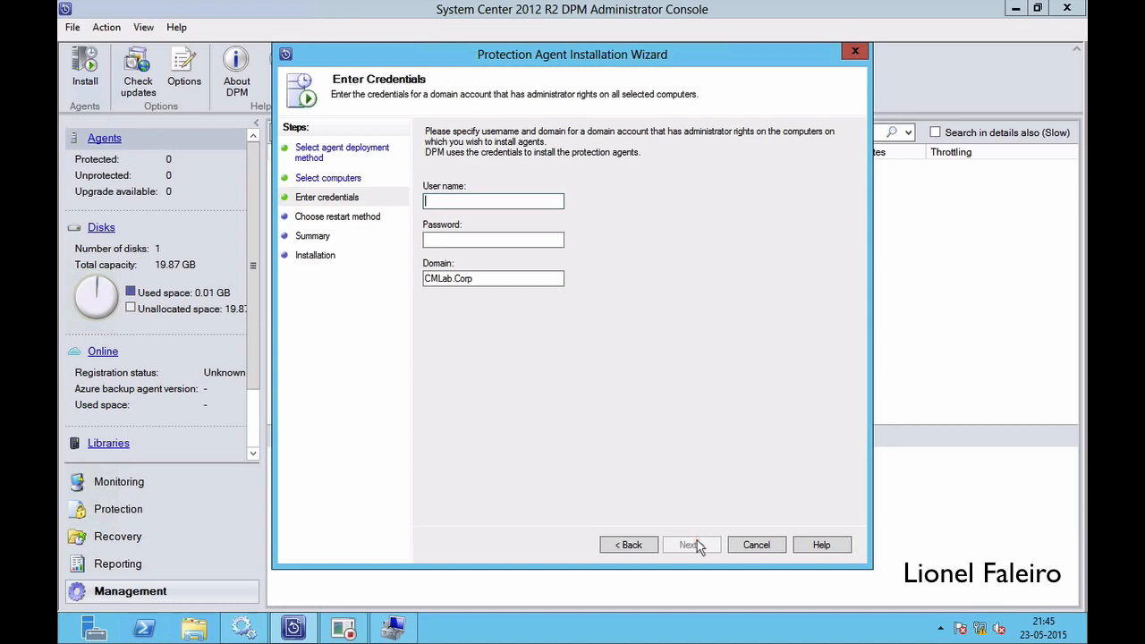
Enter the dcadmin user name and the account password for the CMLab.Corp domain and proceed to the restart method.
text(dcadmin)
key(Tab)
text(•••••)
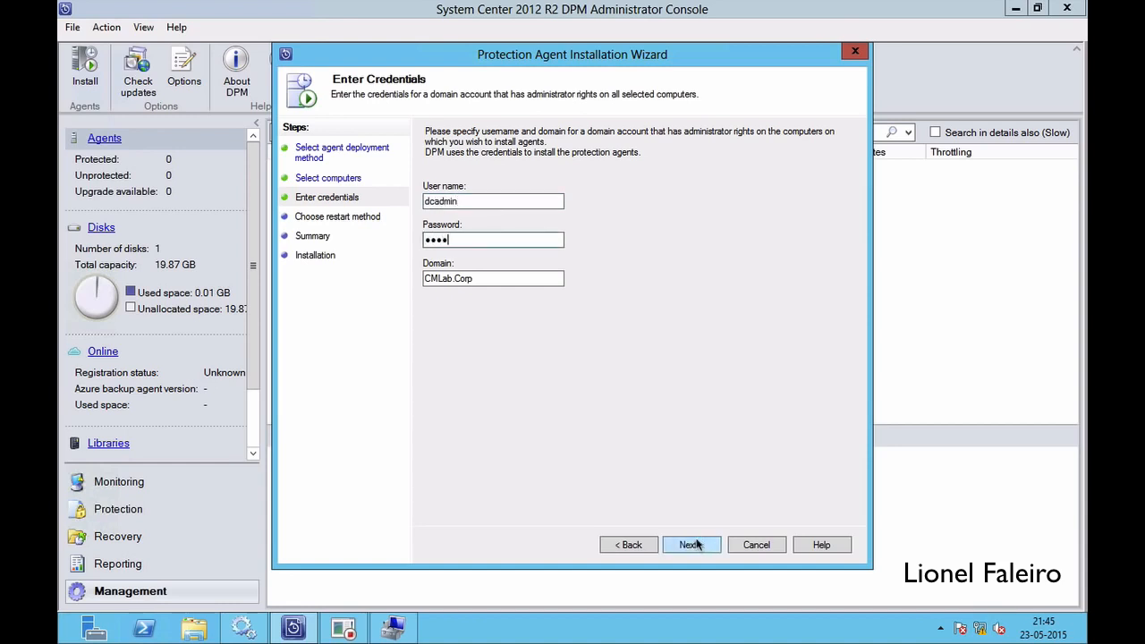
text(•••)
click(707, 547)
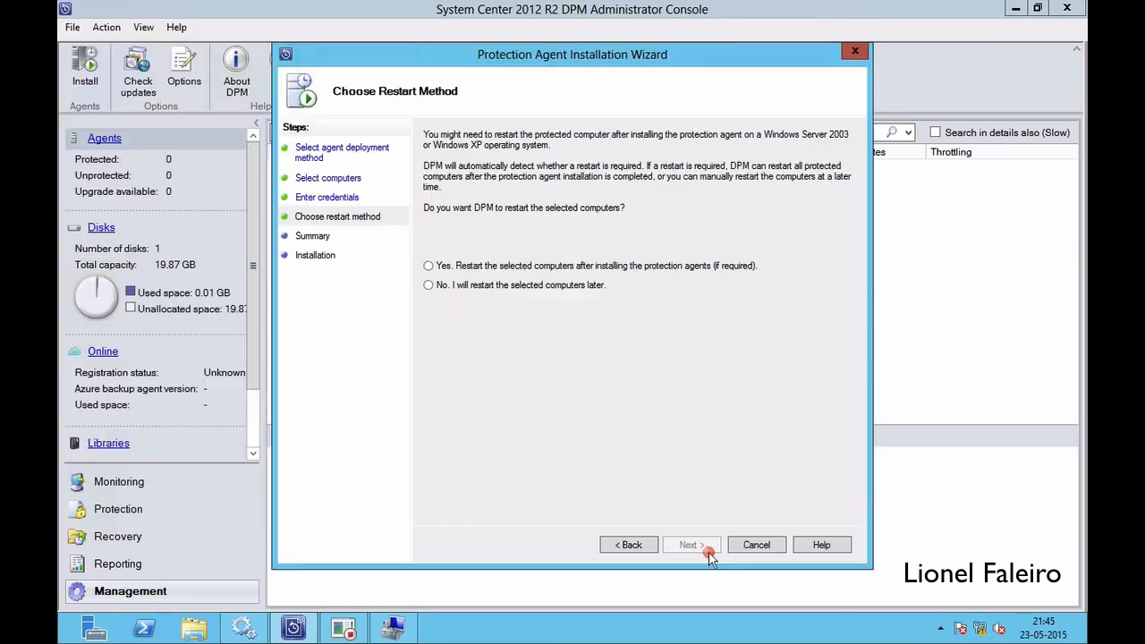
Choose to restart the selected computers manually and try to install the protection agent on SCORC.
click(512, 287)
click(696, 543)
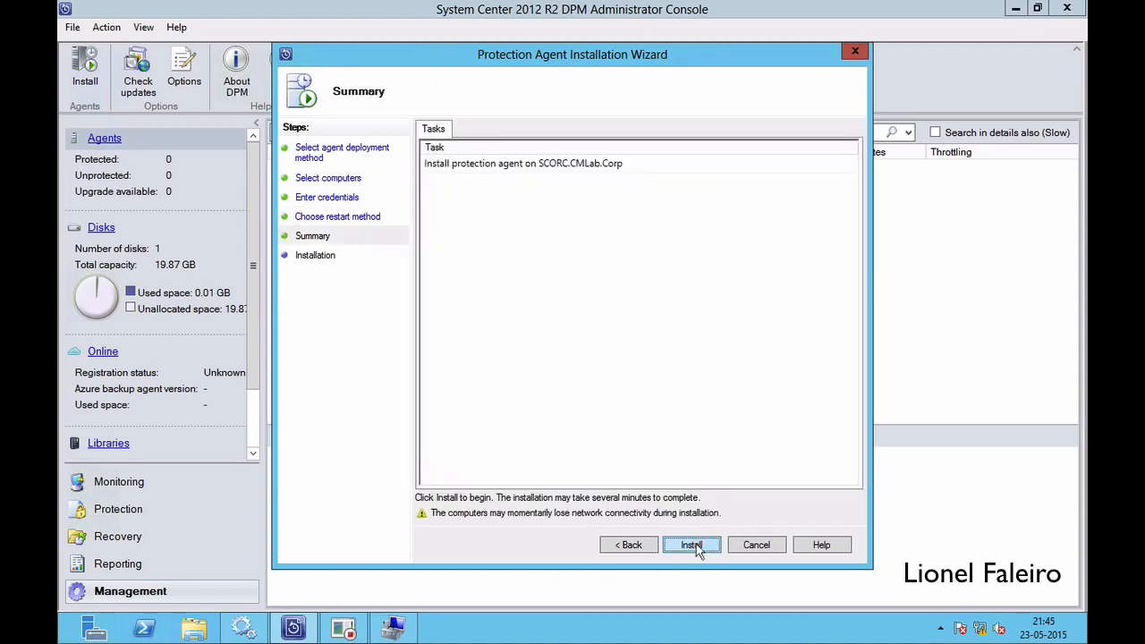
click(691, 544)
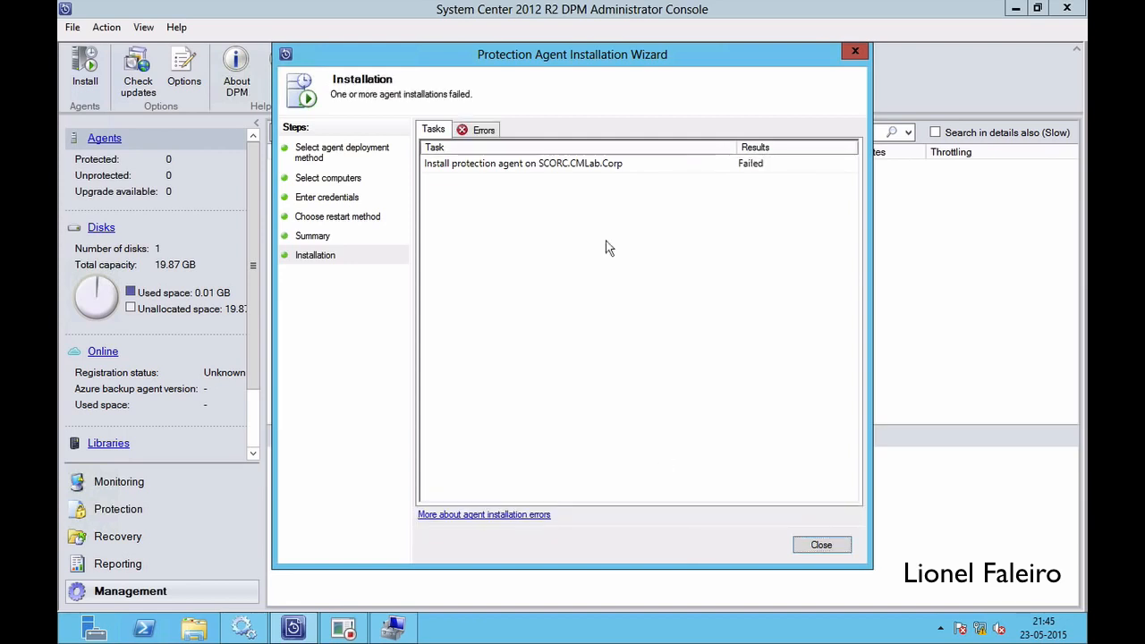
Review the error details of the agent installation on SCORC and close the wizard.
click(476, 130)
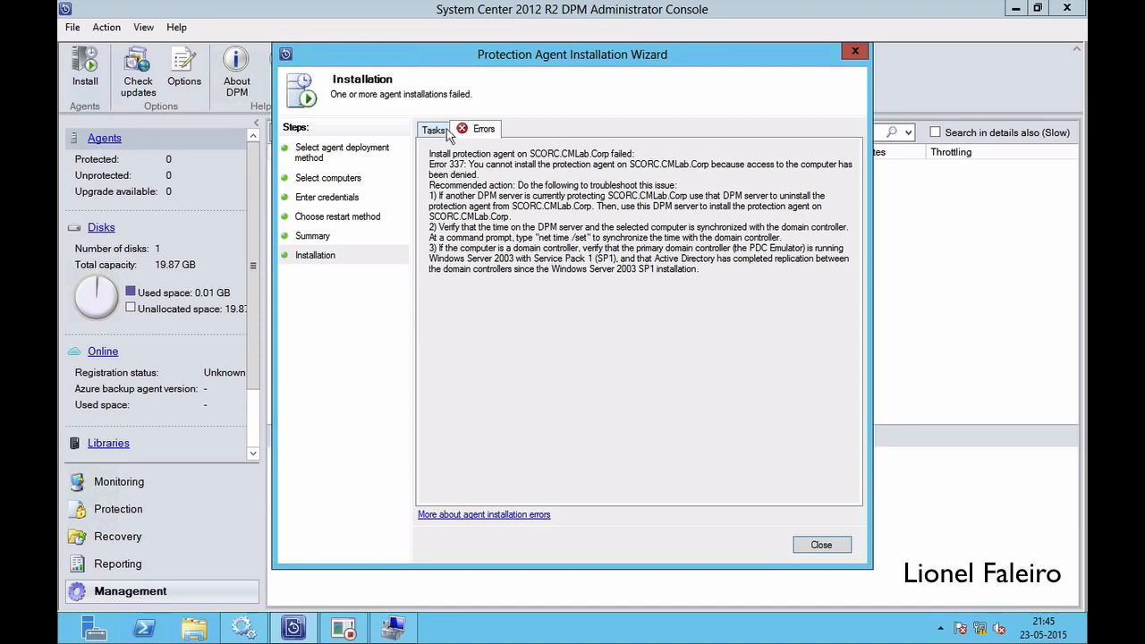
click(436, 130)
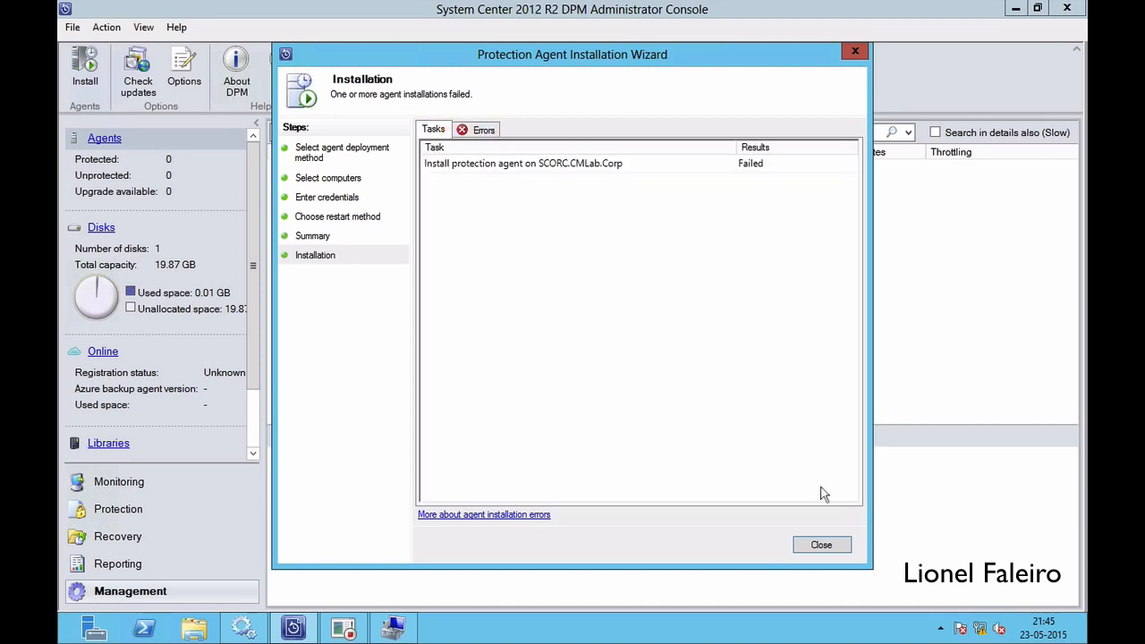
click(812, 547)
Start another protection agent installation with the Install agents method, add SCORC to the selected computers, and proceed to the credentials.
click(90, 86)
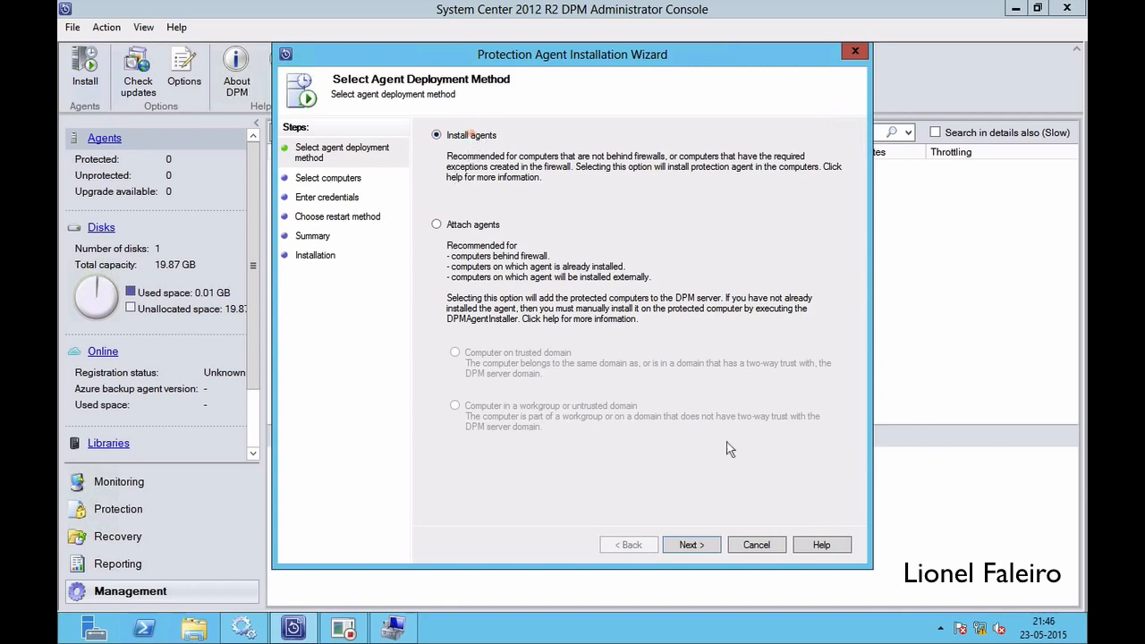
click(690, 545)
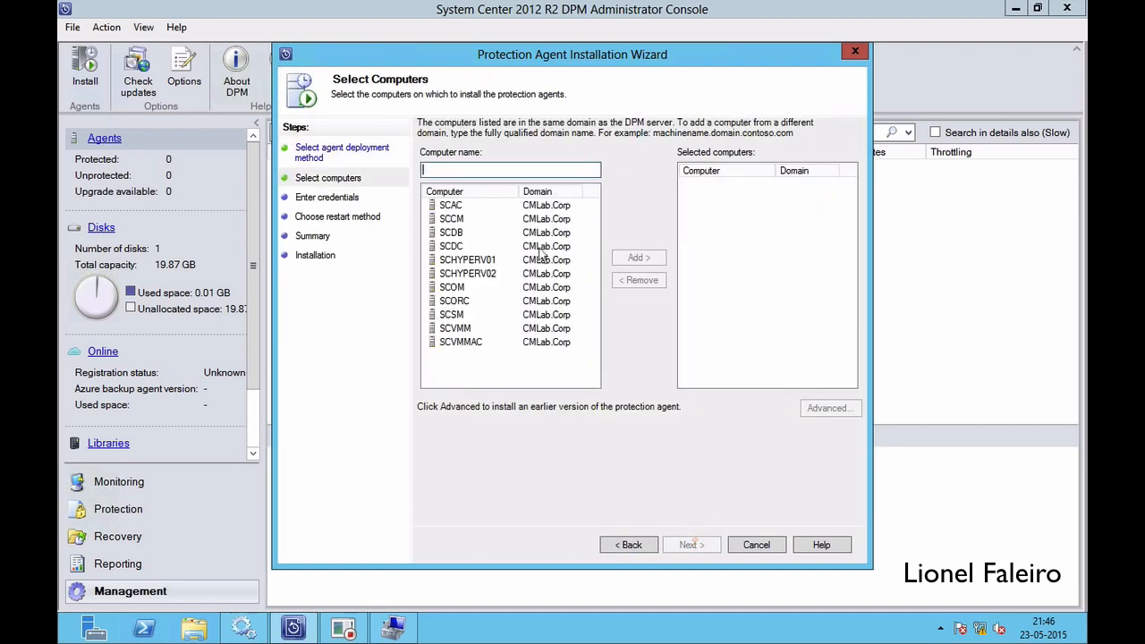
click(457, 303)
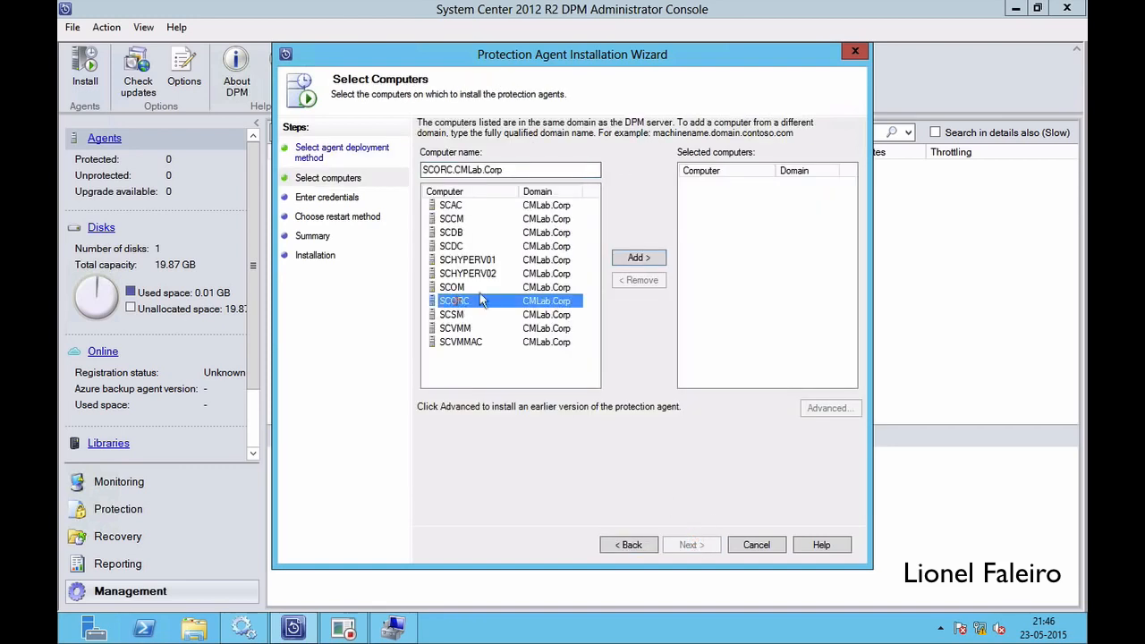
click(639, 258)
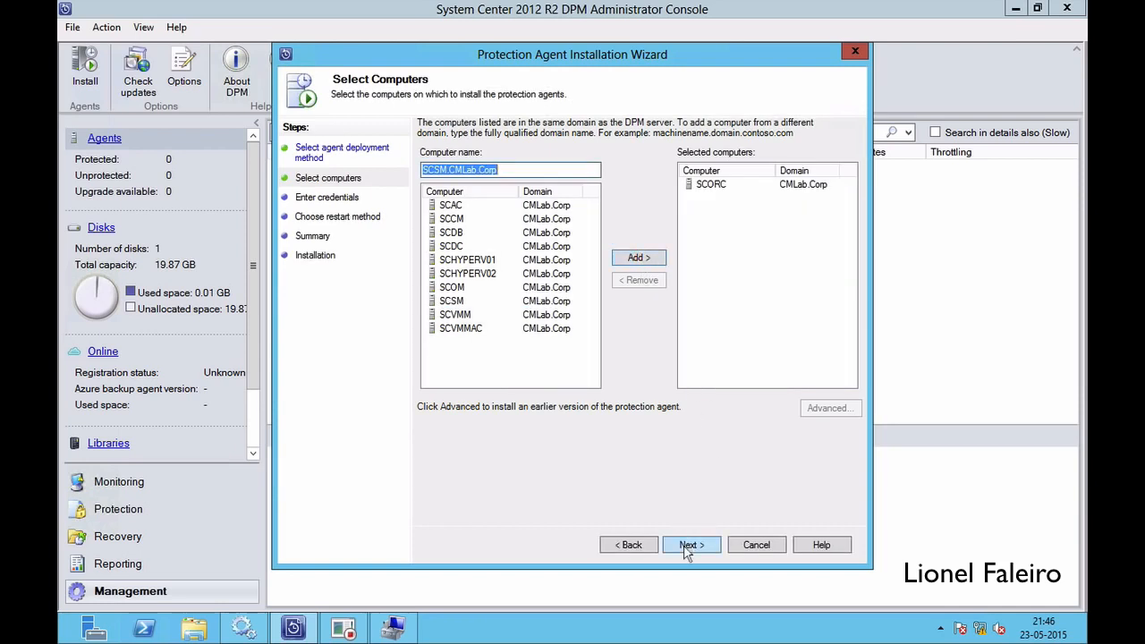
click(687, 547)
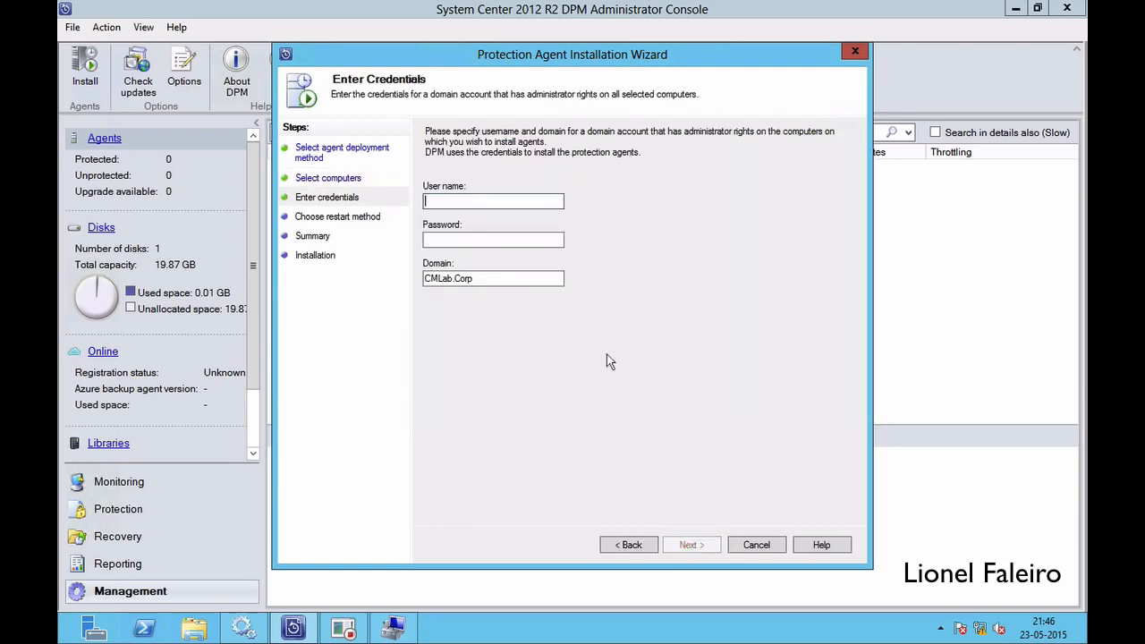
Supply the dcadmin user name and retype the account password for the CMLab.Corp domain, and continue to the restart method.
text(dcadmin)
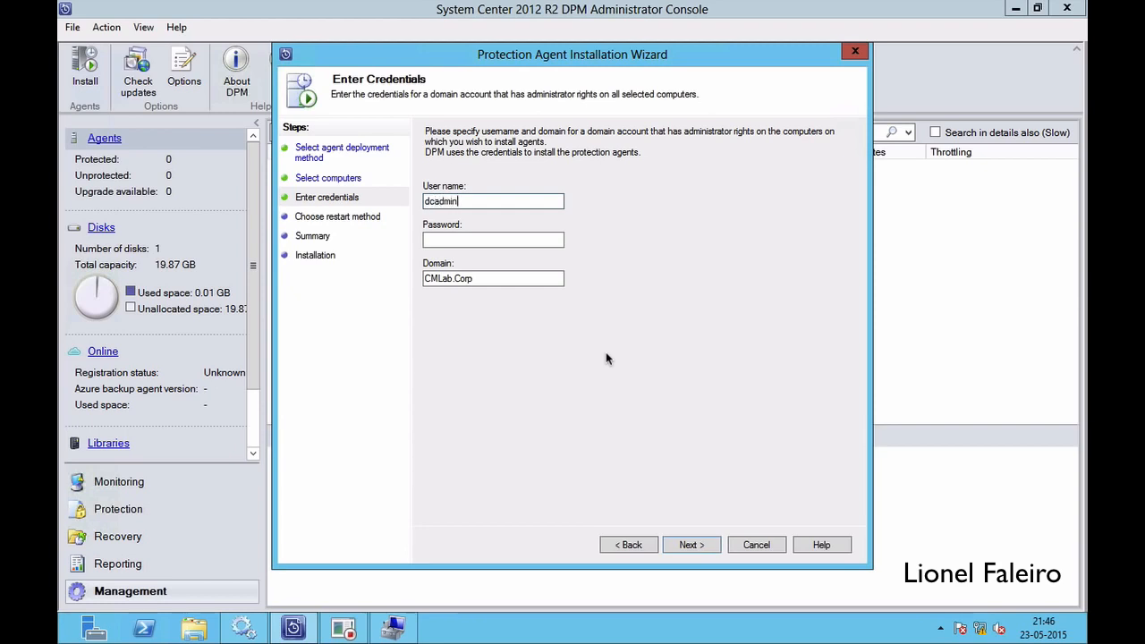
key(Tab)
text(••••)
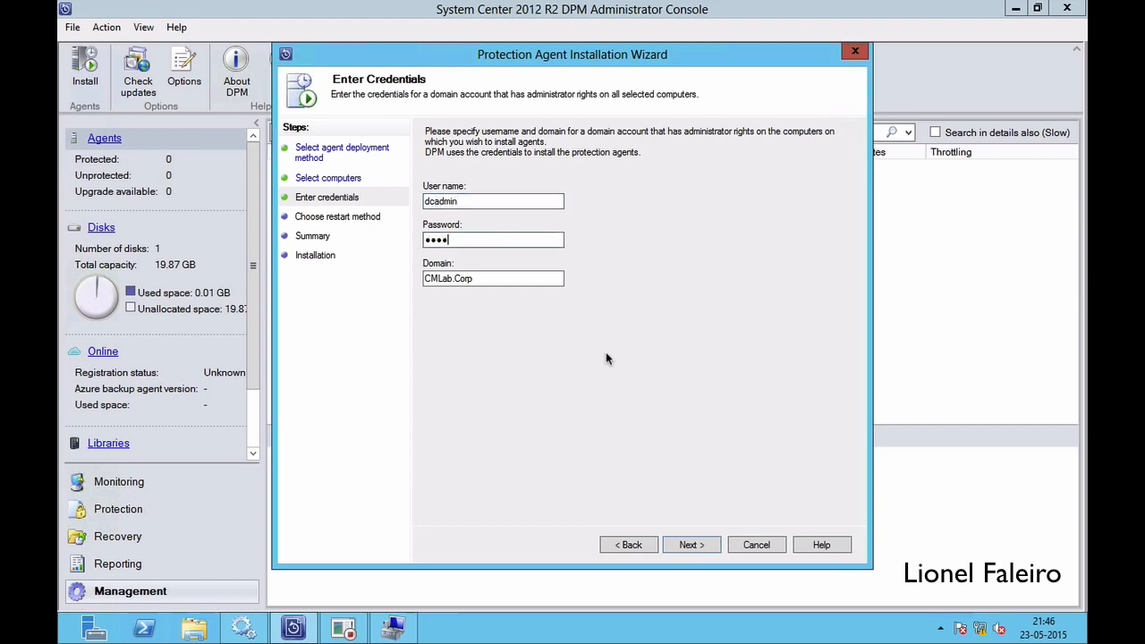
key(BackSpace)
key(BackSpace)
key(BackSpace)
key(BackSpace)
text(••••••••)
click(692, 545)
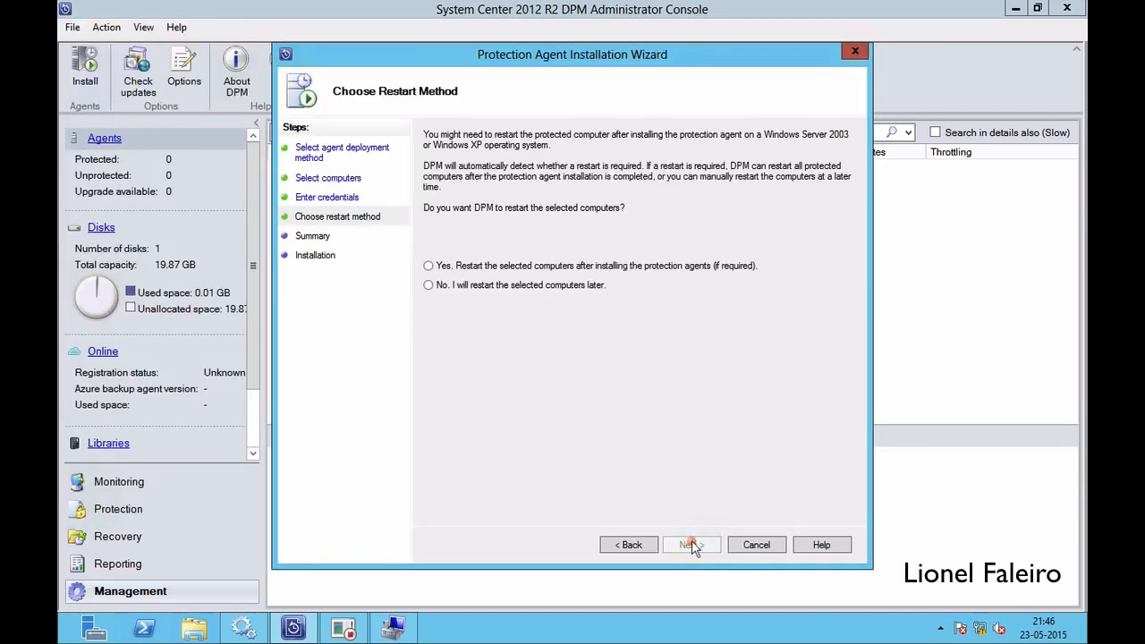
Decline the automatic restart of the selected computers and start the protection agent installation on SCORC.
click(531, 282)
click(698, 543)
click(694, 545)
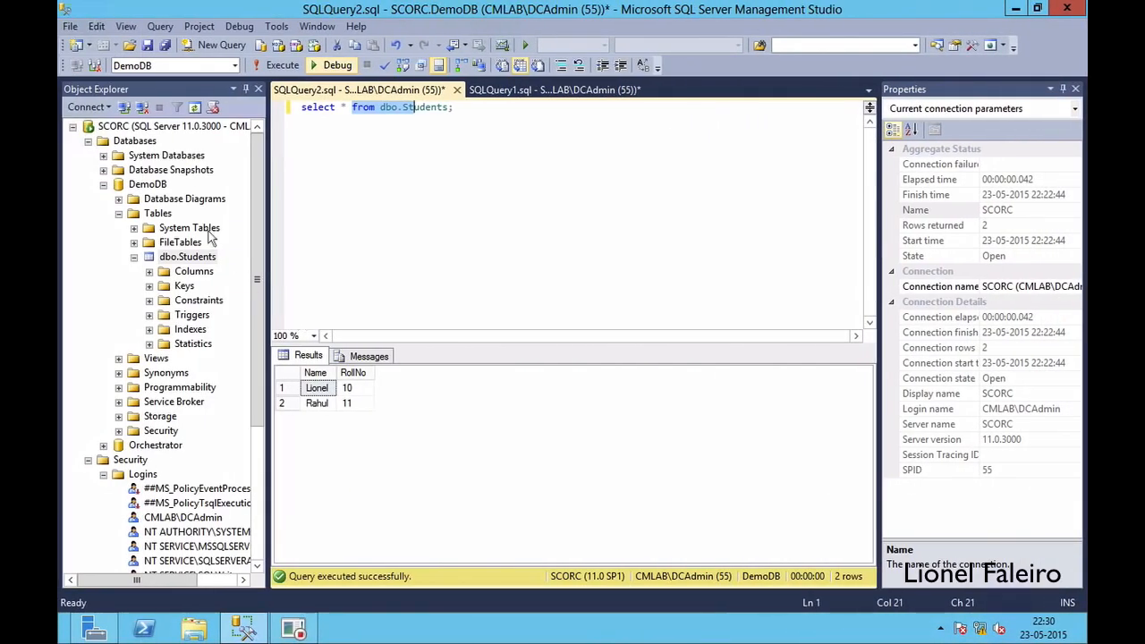
On the SCORC SQL Server, check the NT AUTHORITY\SYSTEM login's server roles for sysadmin and close its properties.
click(88, 141)
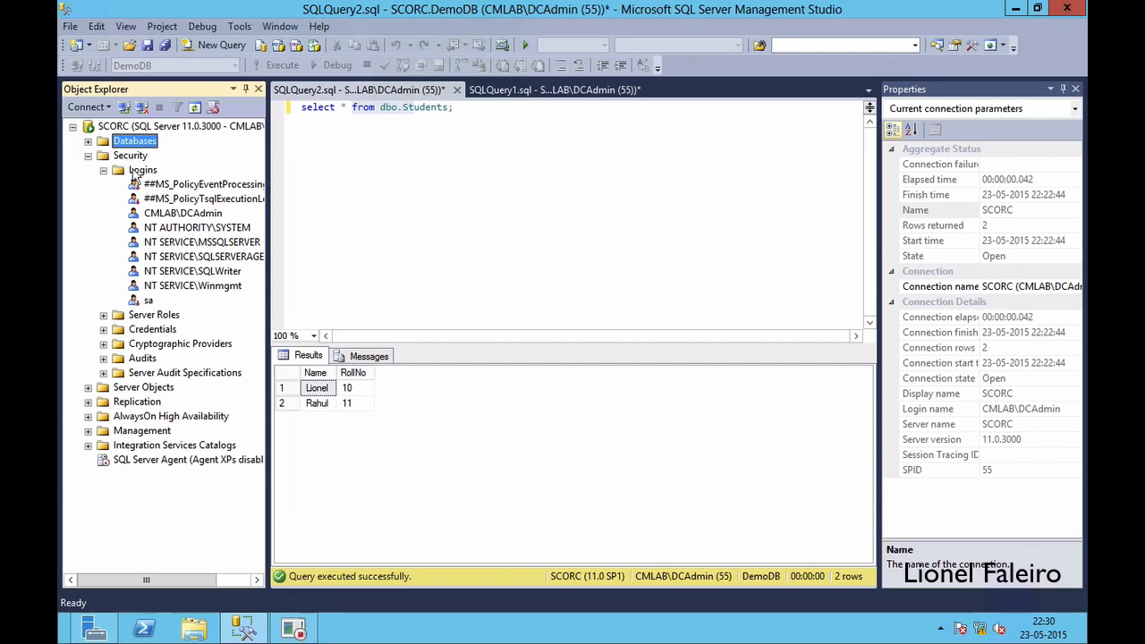
right_click(190, 229)
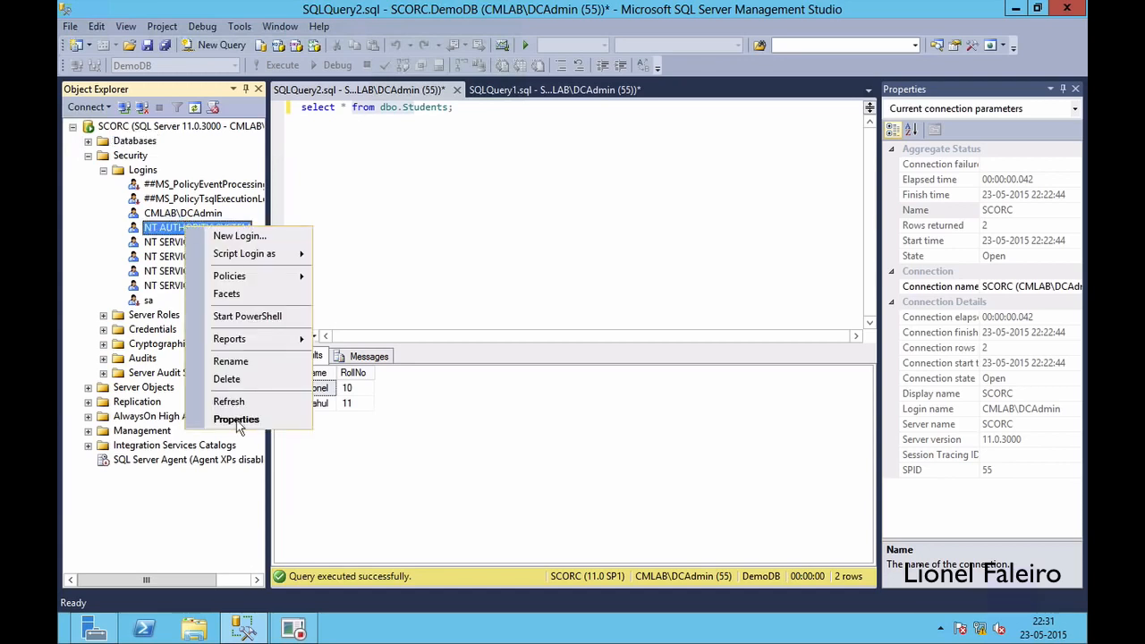
click(250, 420)
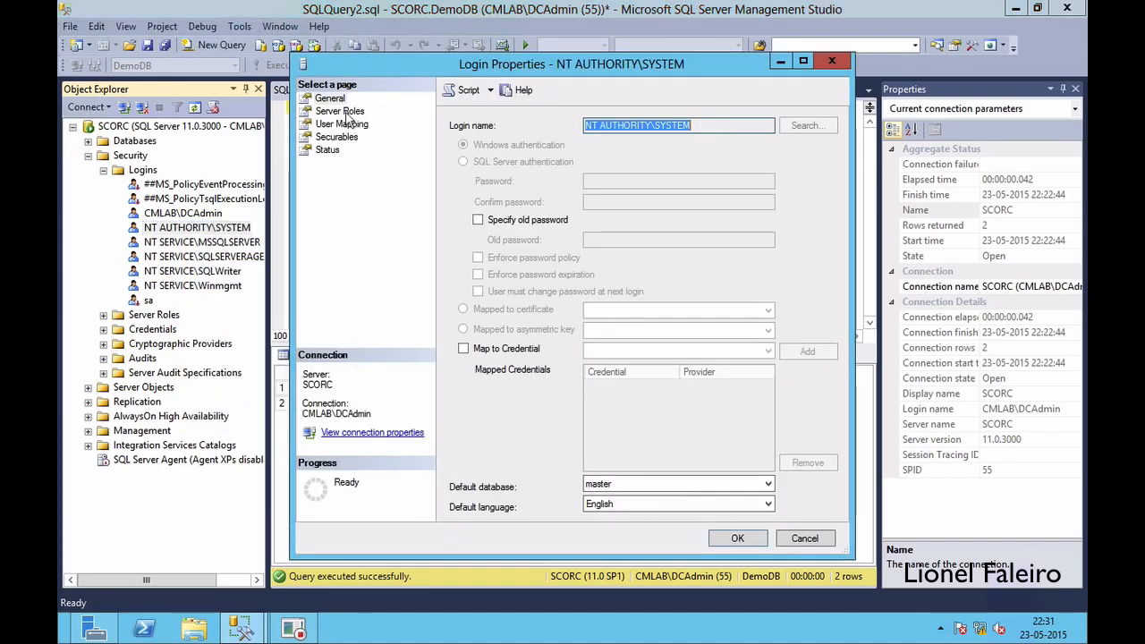
click(345, 112)
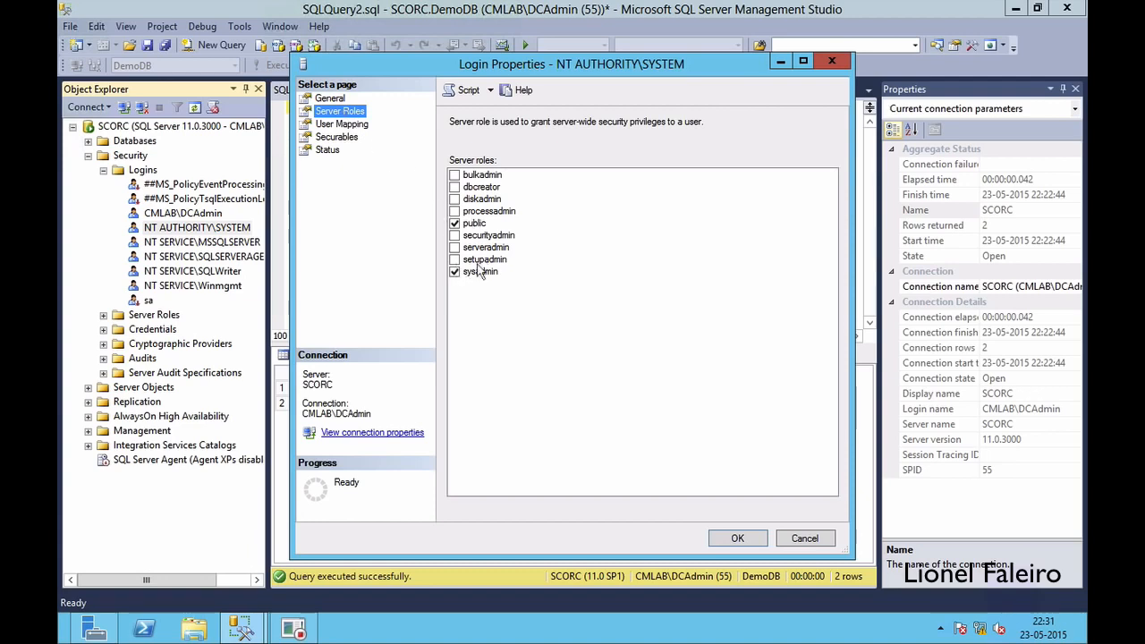
click(456, 272)
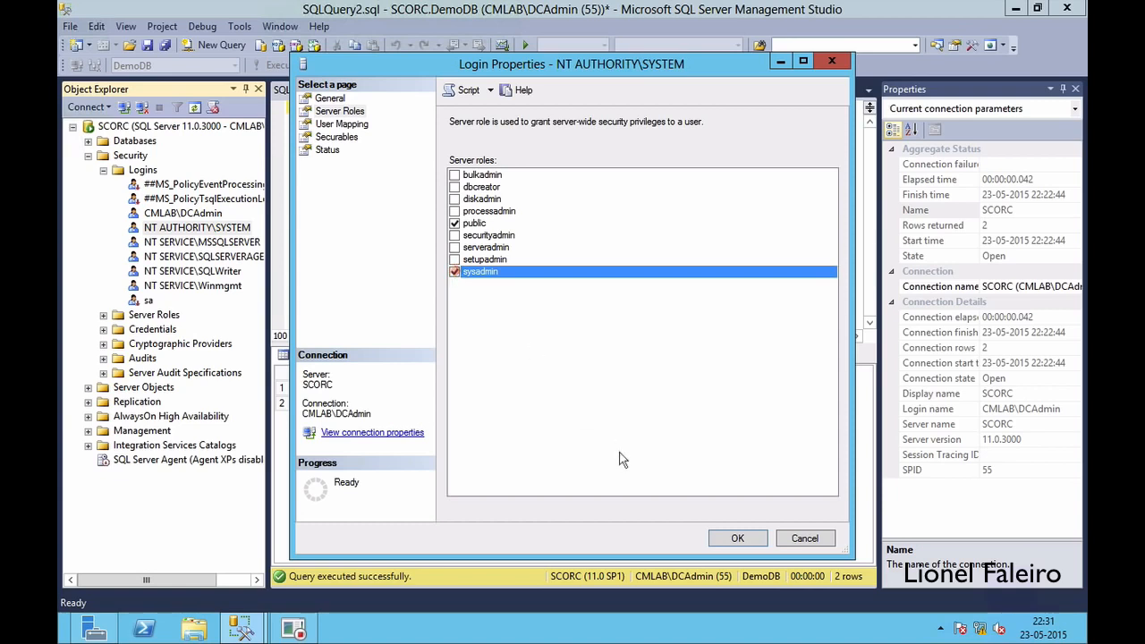
click(734, 538)
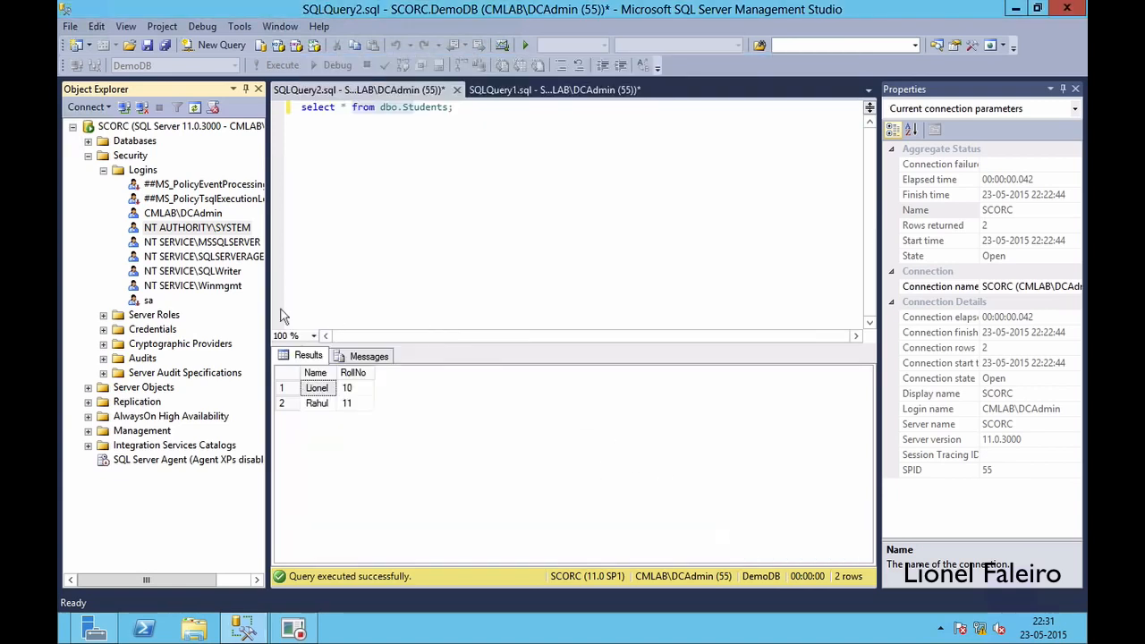
Check the server roles assigned to the CMLAB\DCAdmin login and close its properties.
click(176, 215)
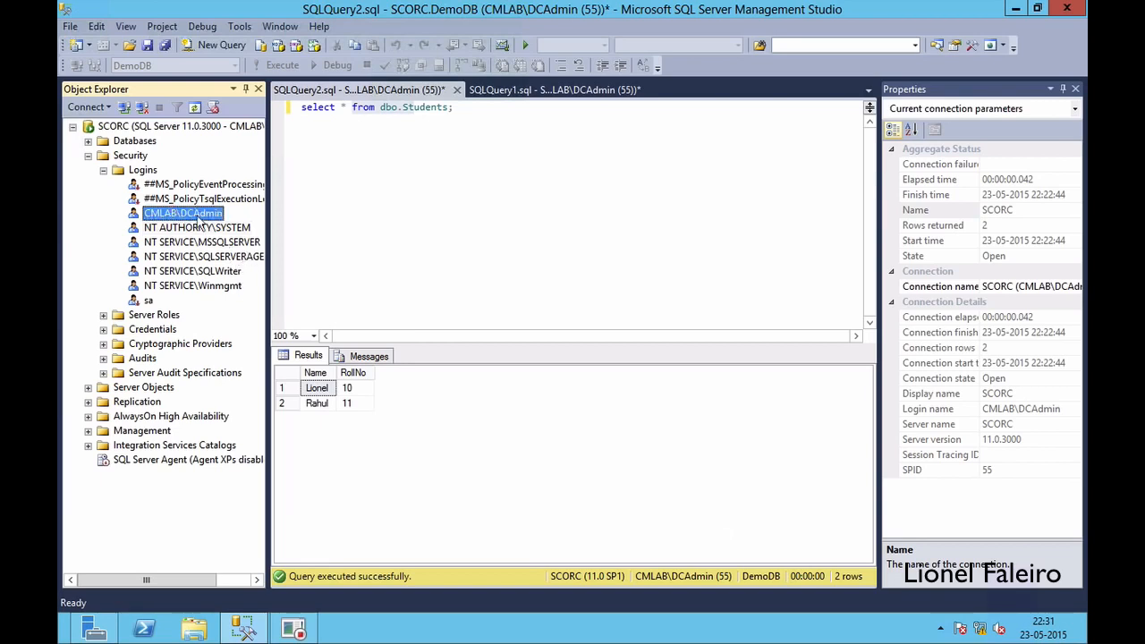
right_click(199, 220)
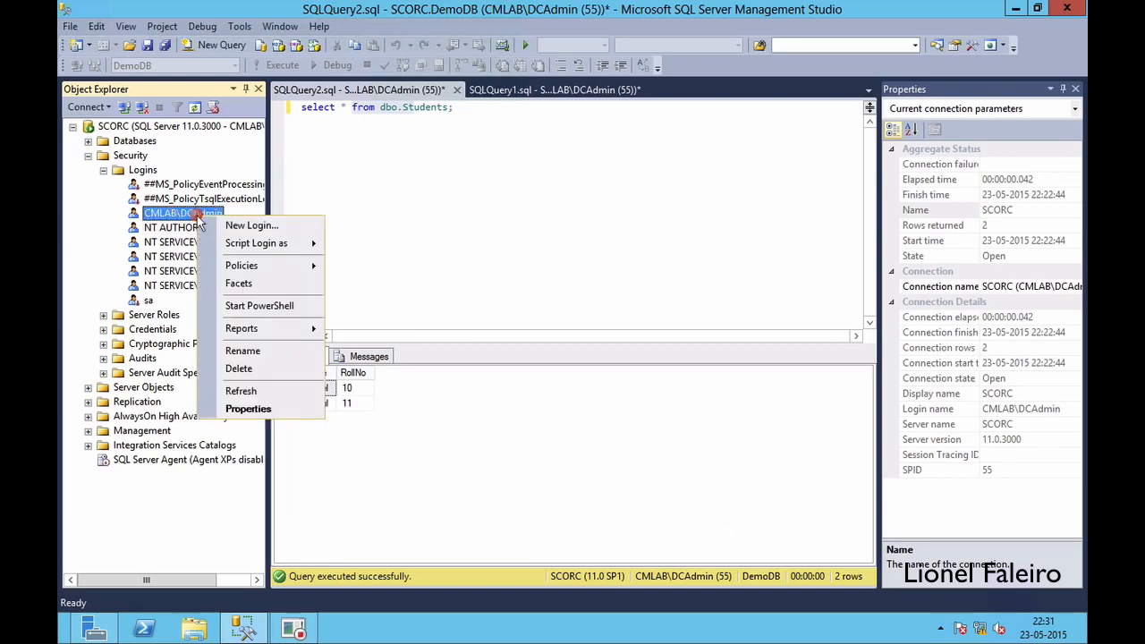
click(247, 409)
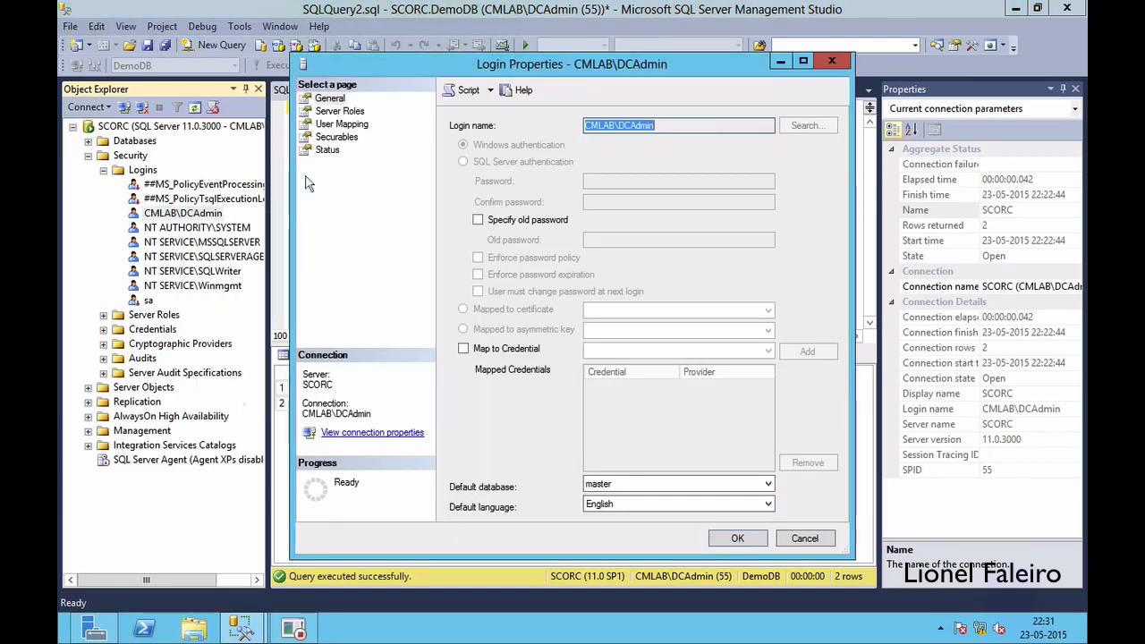
click(337, 111)
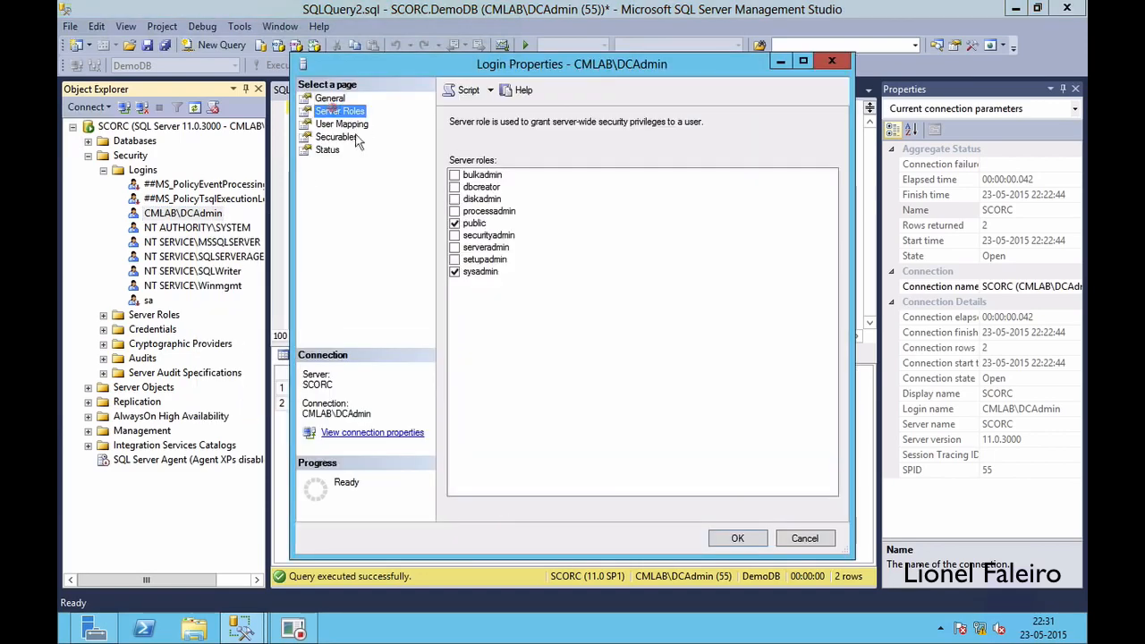
click(737, 539)
Switch to the DPM Administrator Console, start a new protection group of the Servers type, and proceed to the group members.
click(575, 430)
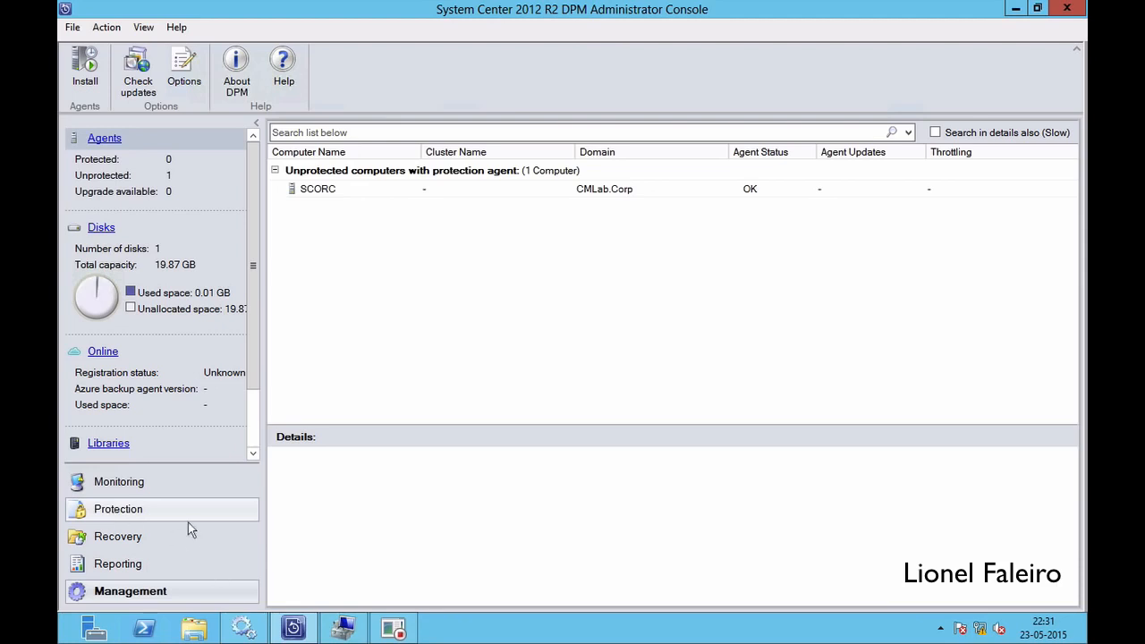
click(143, 508)
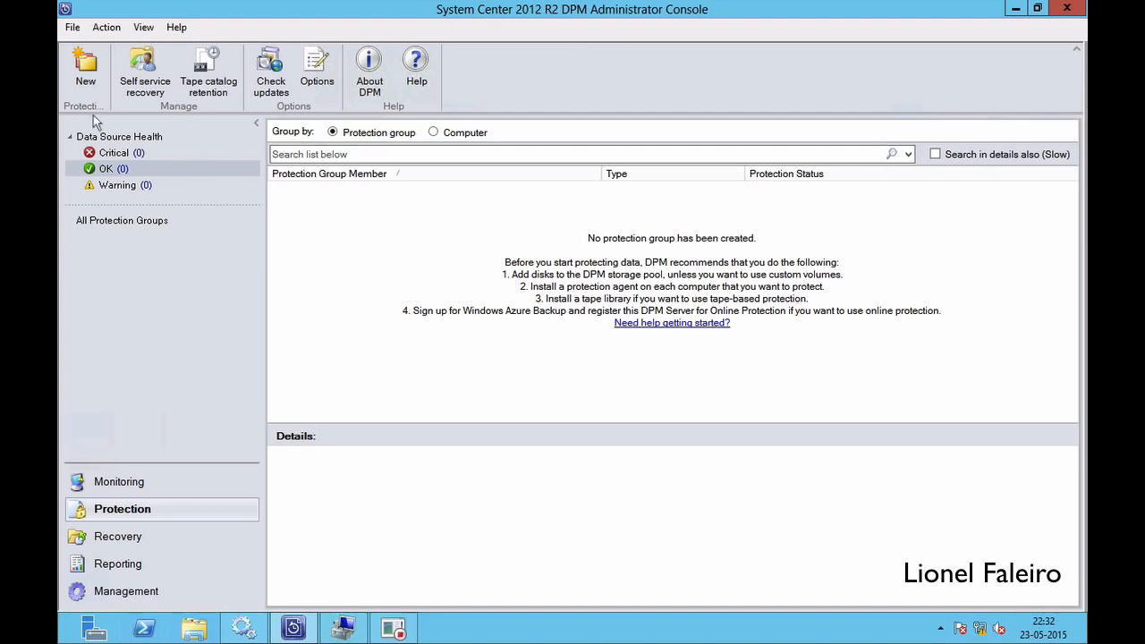
click(86, 64)
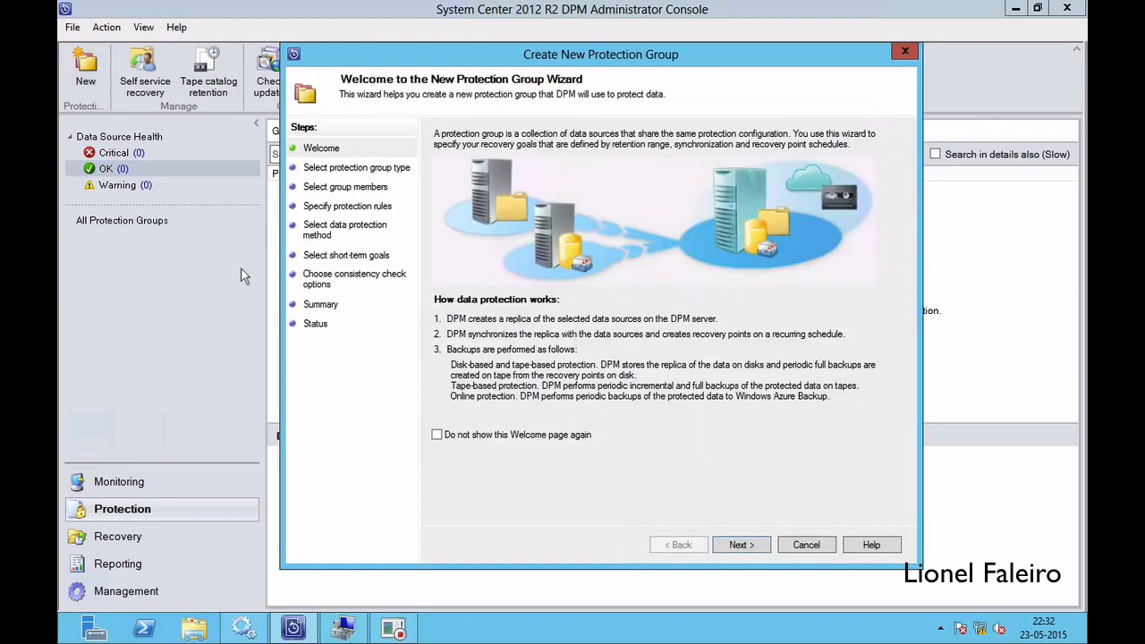
click(740, 546)
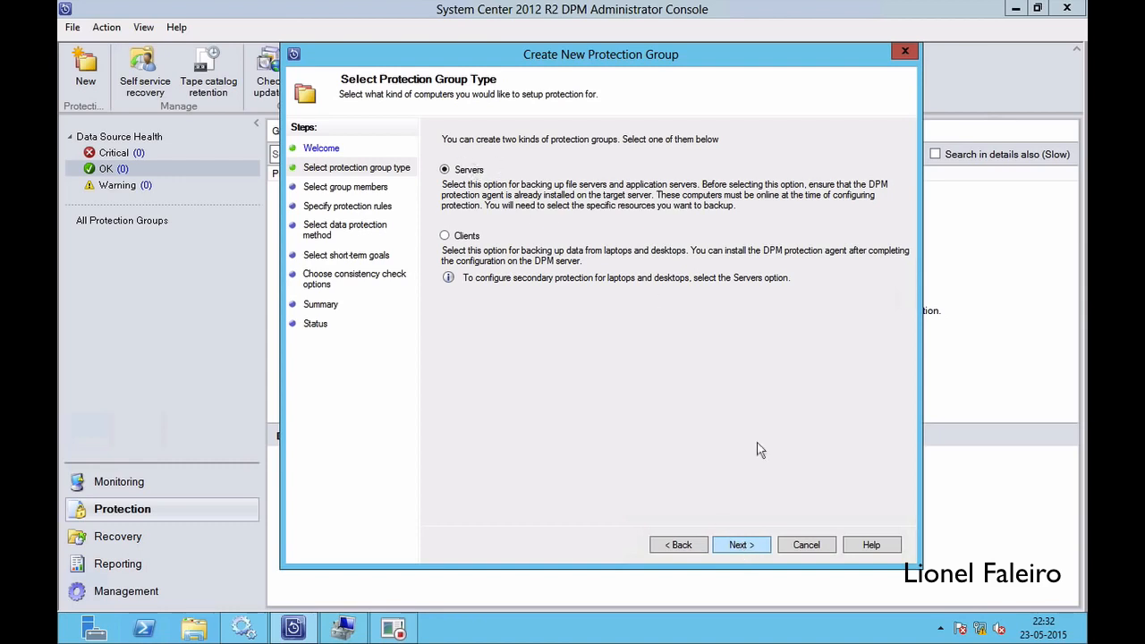
click(735, 545)
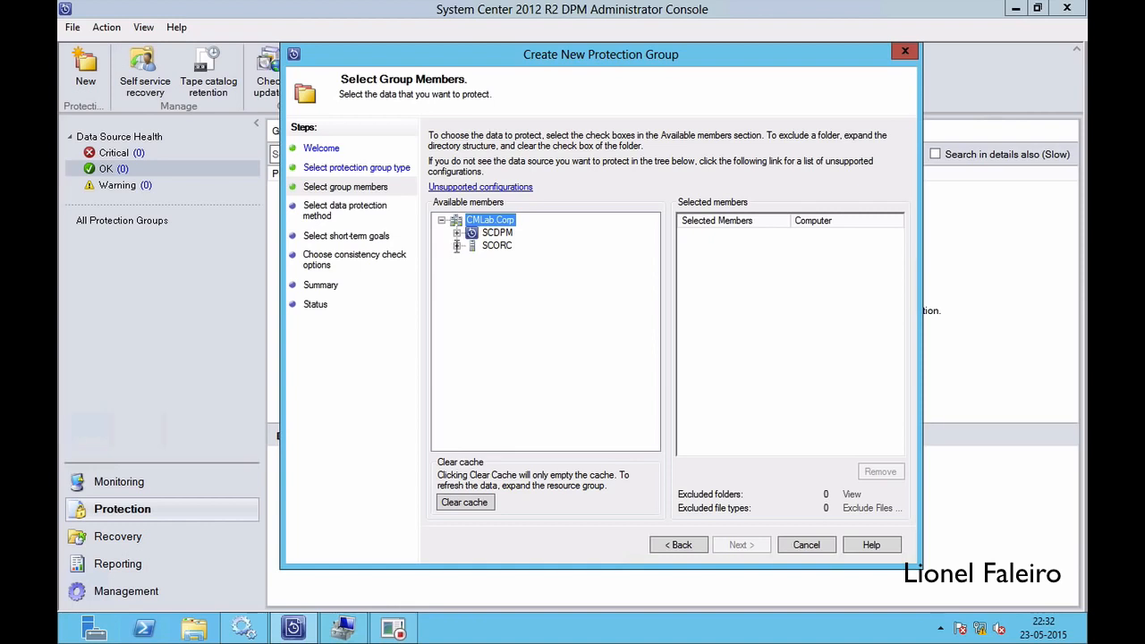
Select the DemoDB database under SCORC's SQL Servers as the group member and proceed to the data protection method.
click(457, 246)
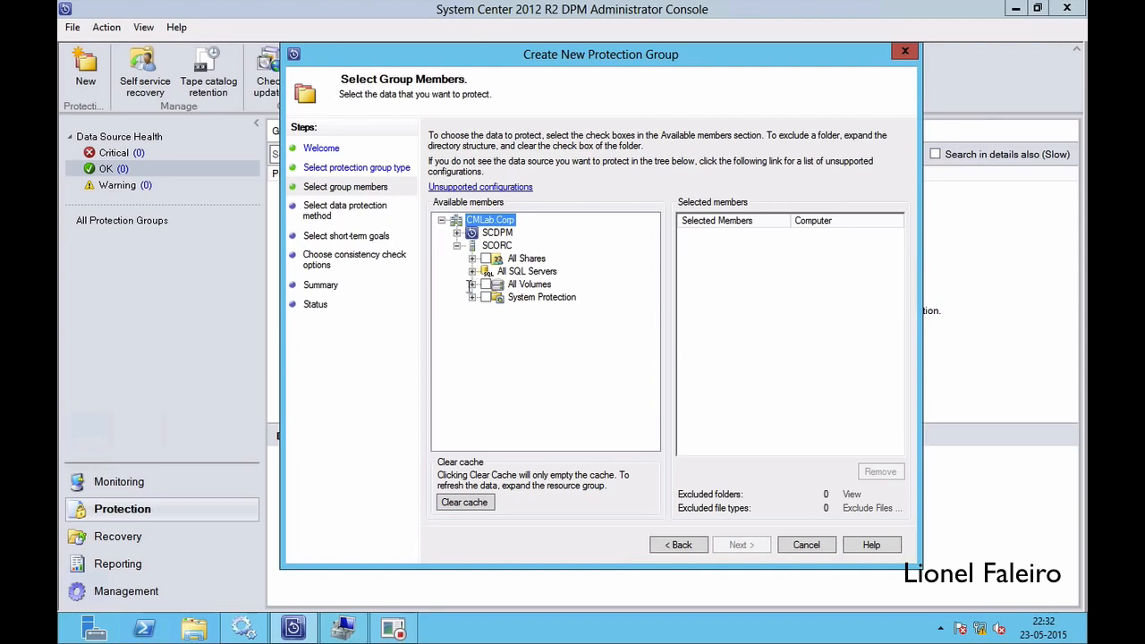
click(473, 271)
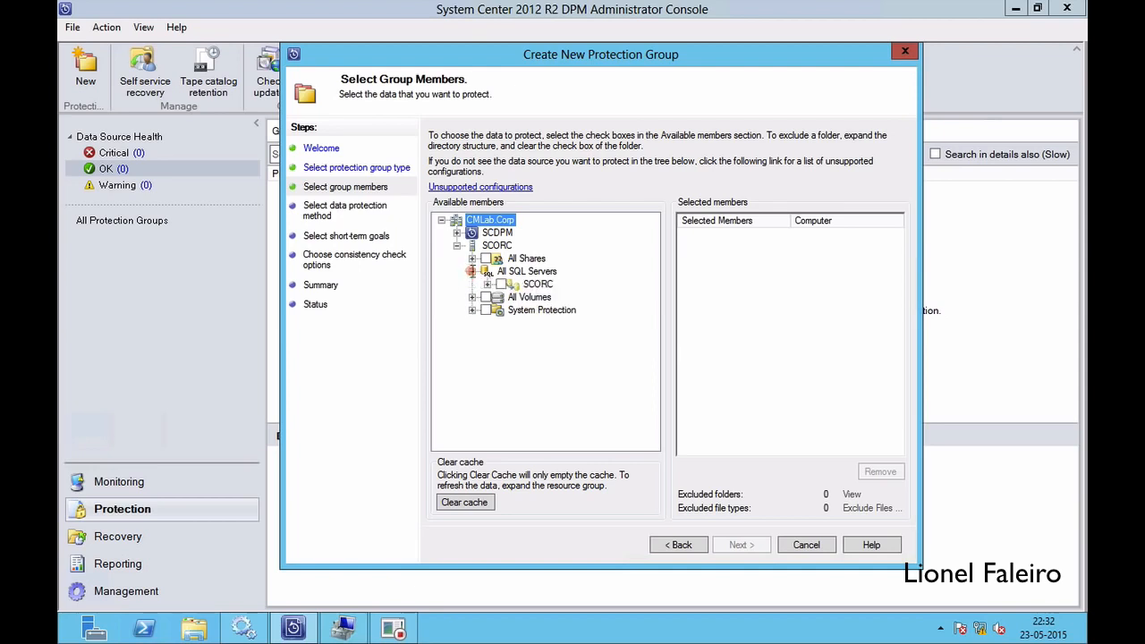
click(487, 283)
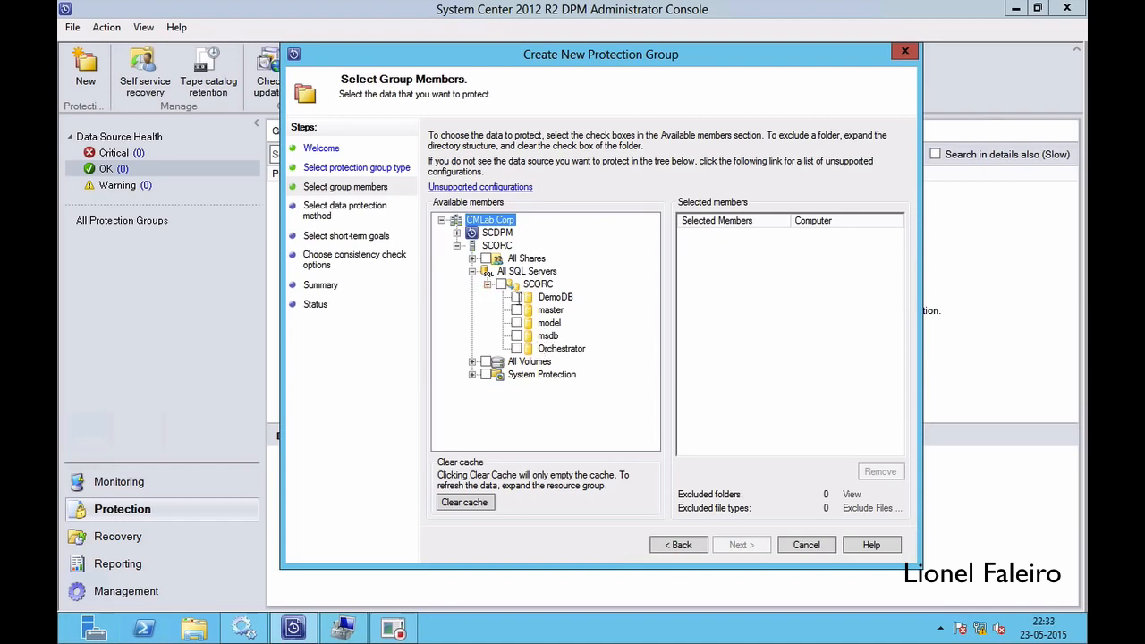
click(516, 297)
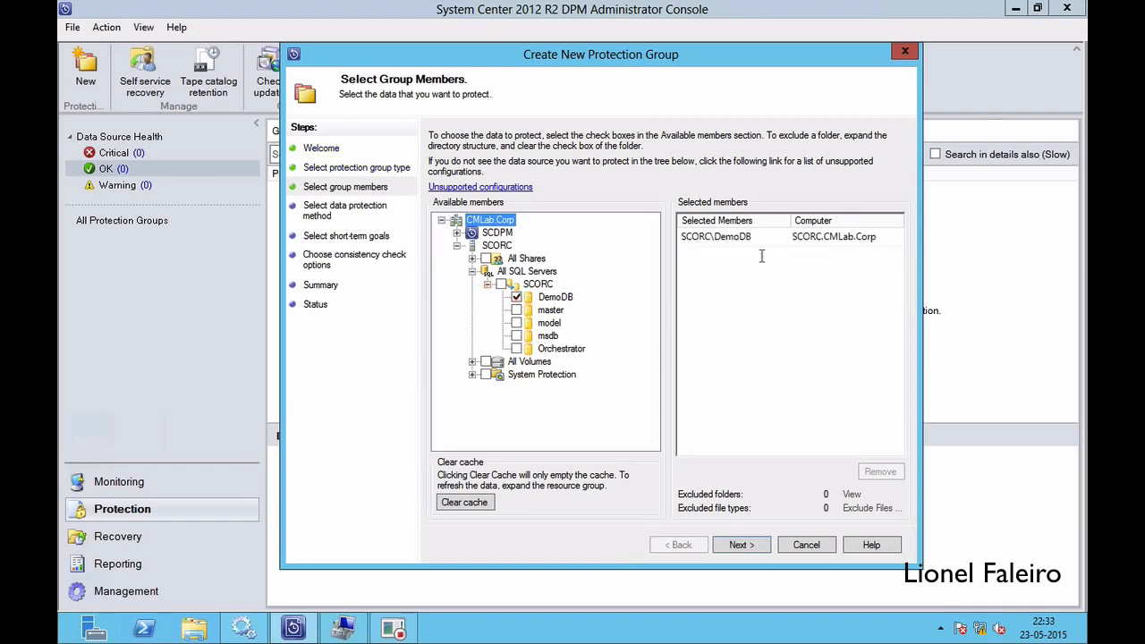
click(739, 544)
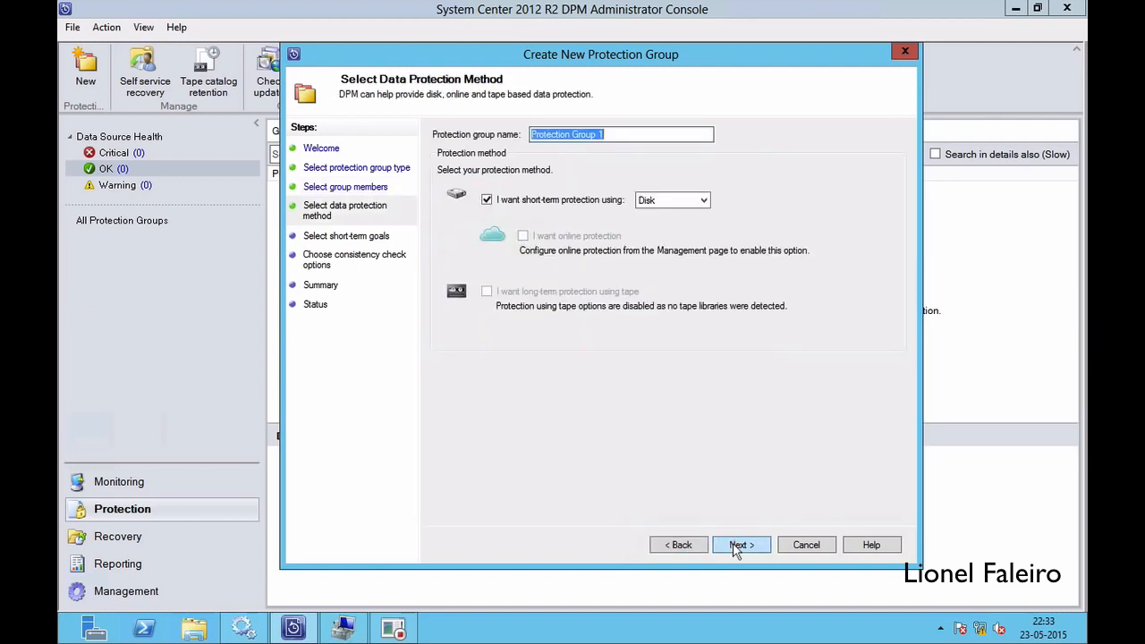
Name the protection group SOrc Protection, keep short-term disk protection and the default short-term goals, and proceed to the disk allocation review.
text(SO)
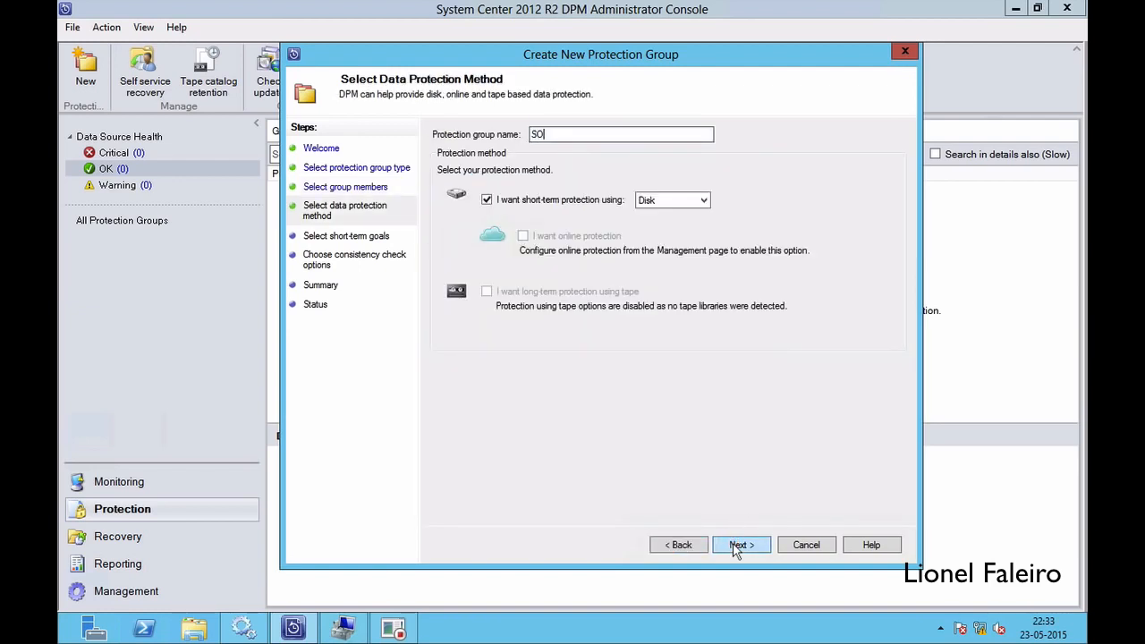
text(rc Protection)
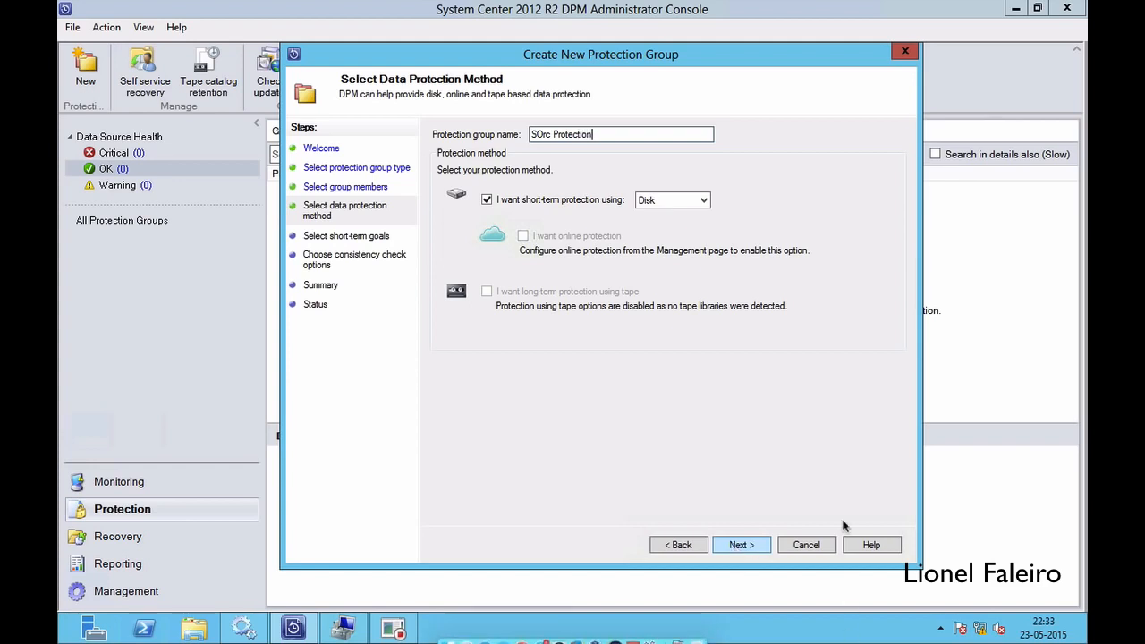
click(739, 545)
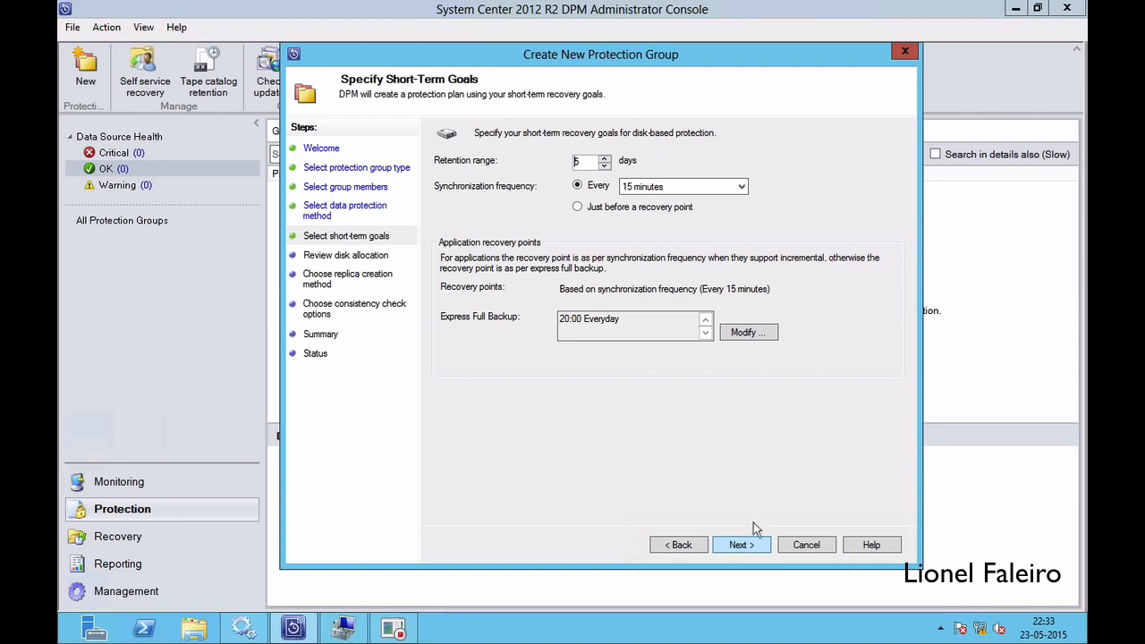
click(739, 545)
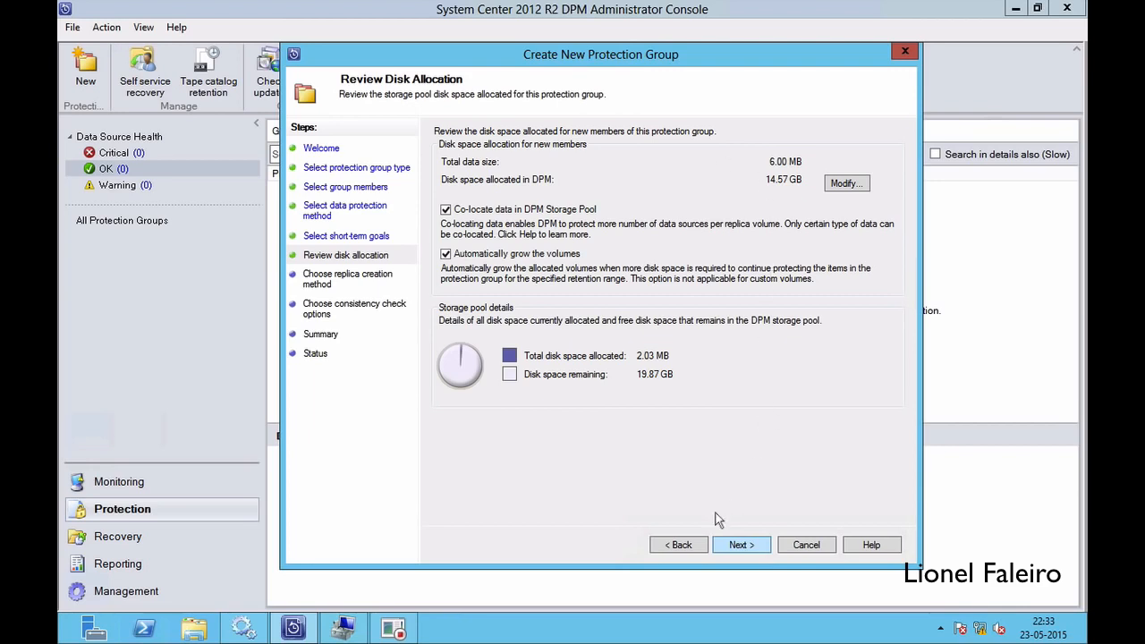
Return to the short-term goals, set the retention range to 2 days, and proceed to the disk allocation review.
click(680, 544)
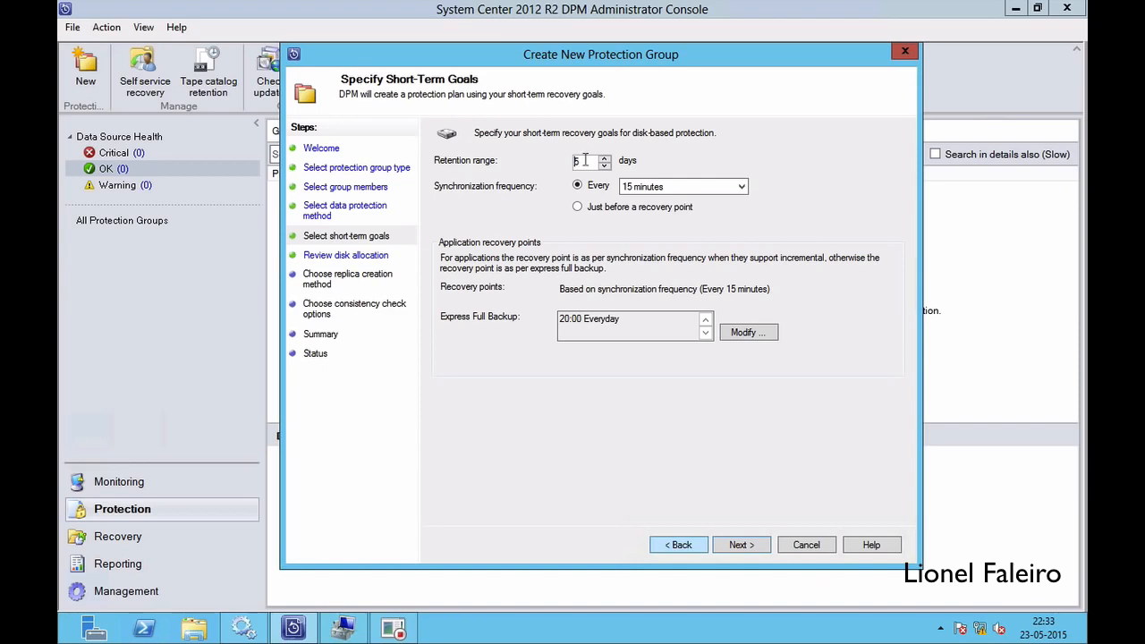
double_click(585, 160)
key(BackSpace)
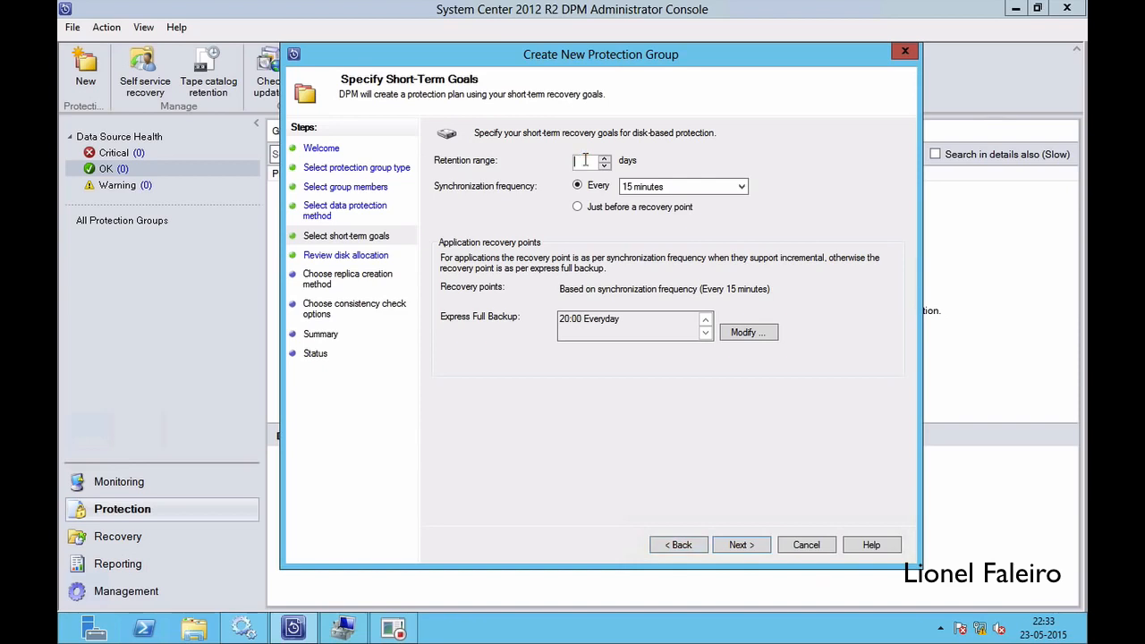
text(2)
click(736, 545)
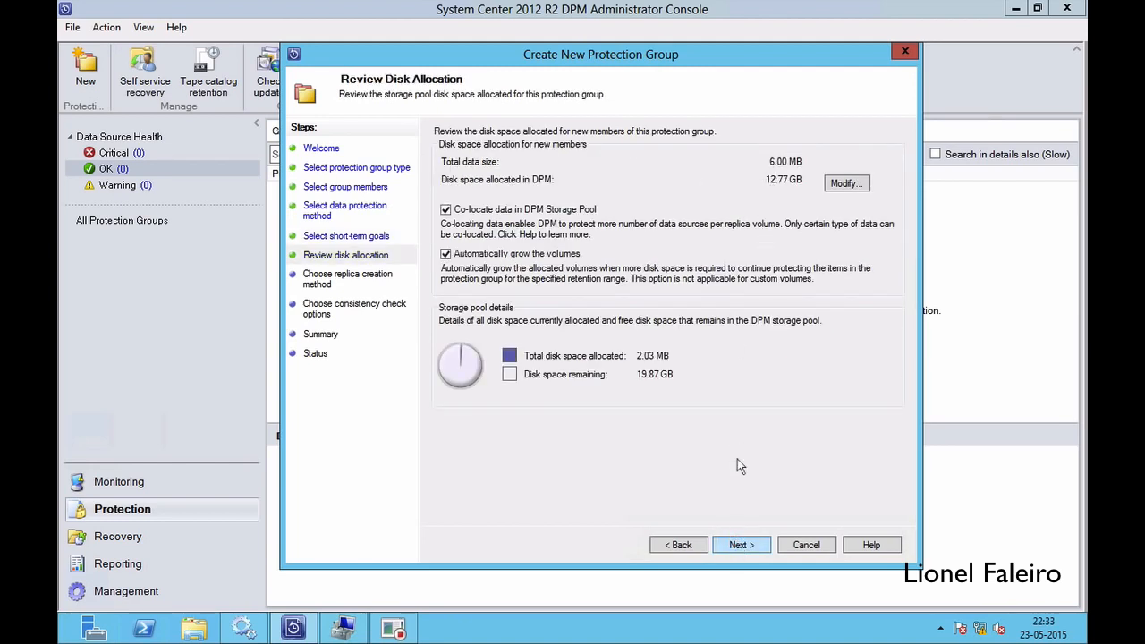
Set the retention range in the short-term goals to 5 days and proceed to the disk allocation review.
click(669, 540)
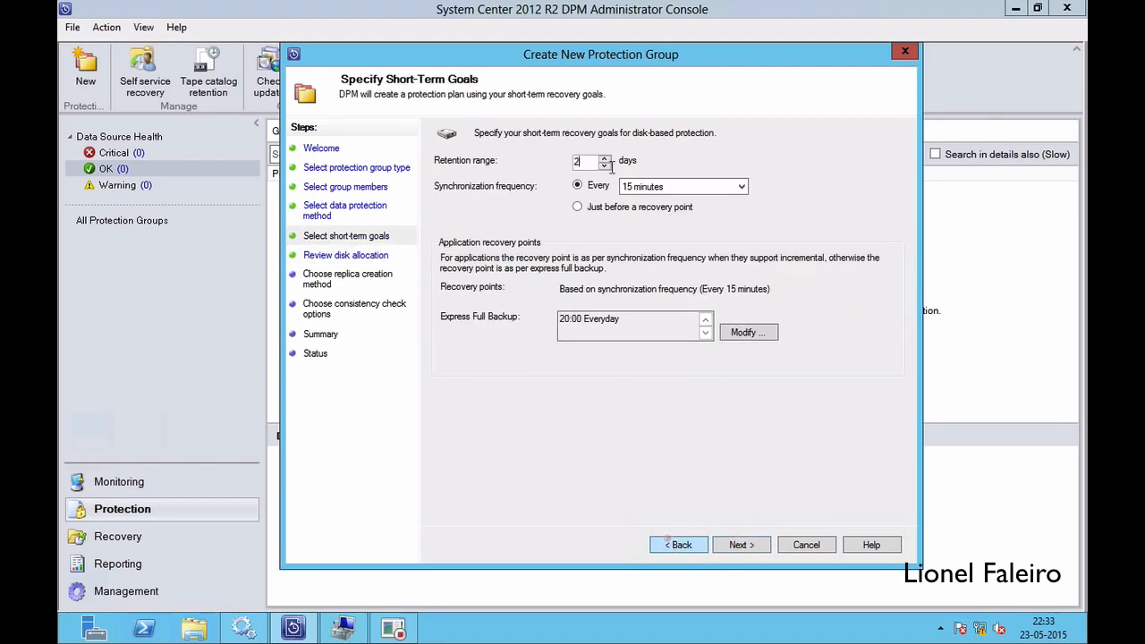
key(BackSpace)
text(5)
click(736, 545)
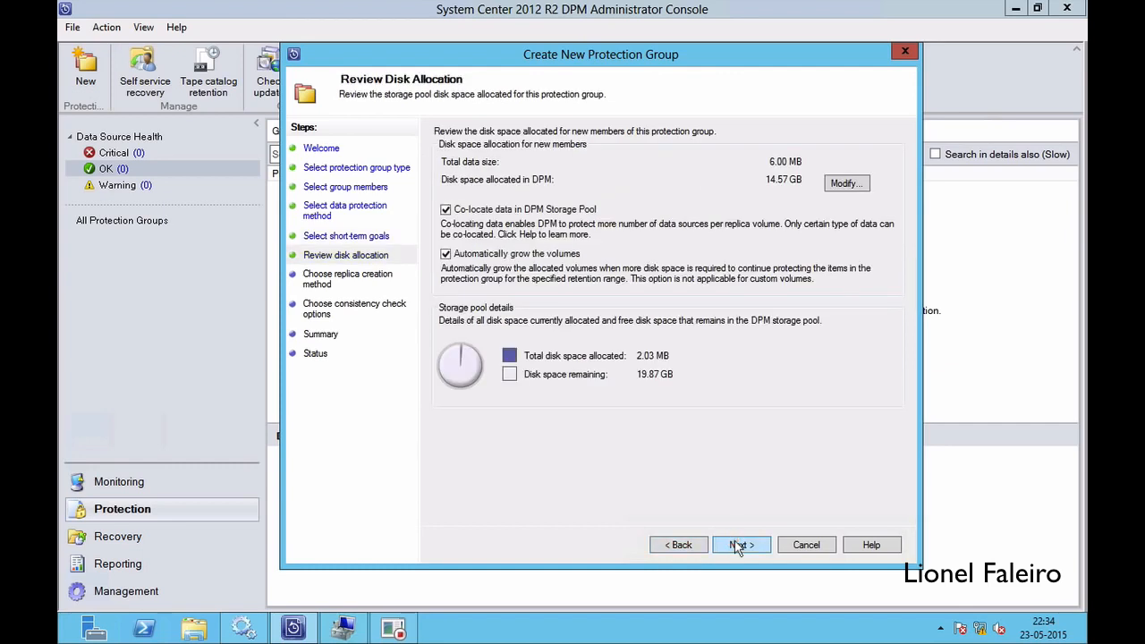
Accept the disk allocation, immediate replica creation over the network and default consistency check, create the protection group, and close the wizard.
click(736, 544)
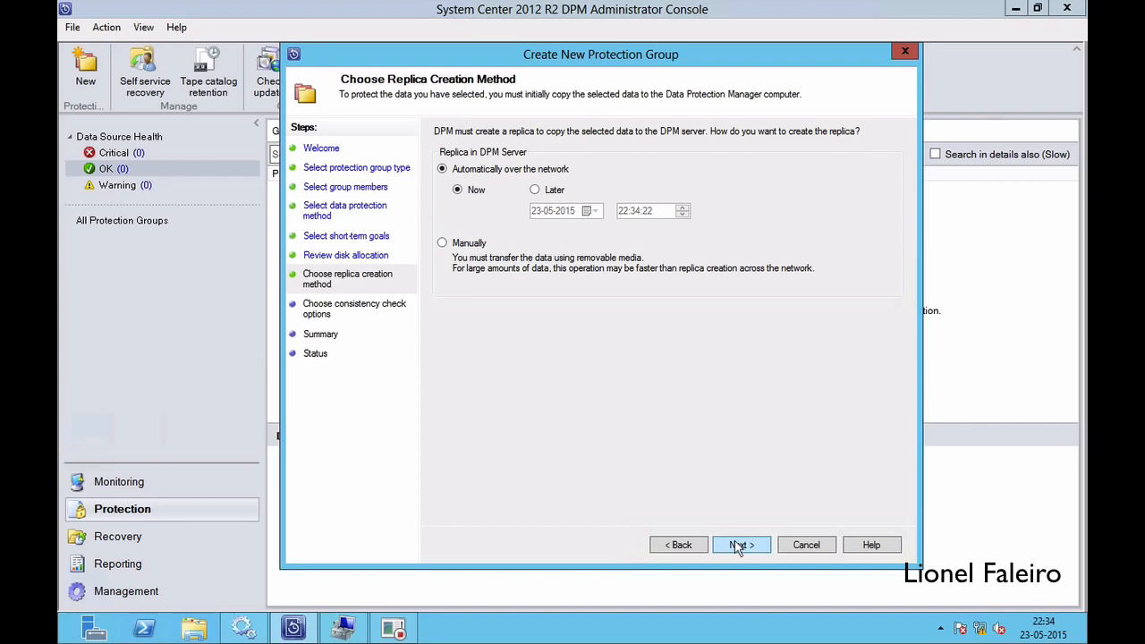
click(736, 545)
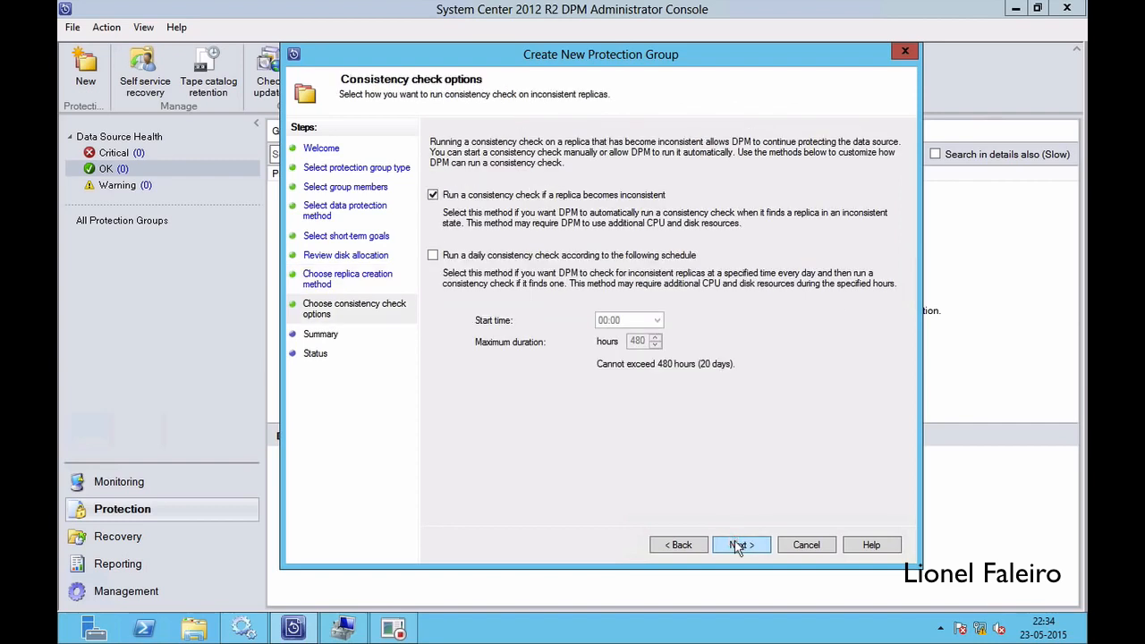
click(736, 545)
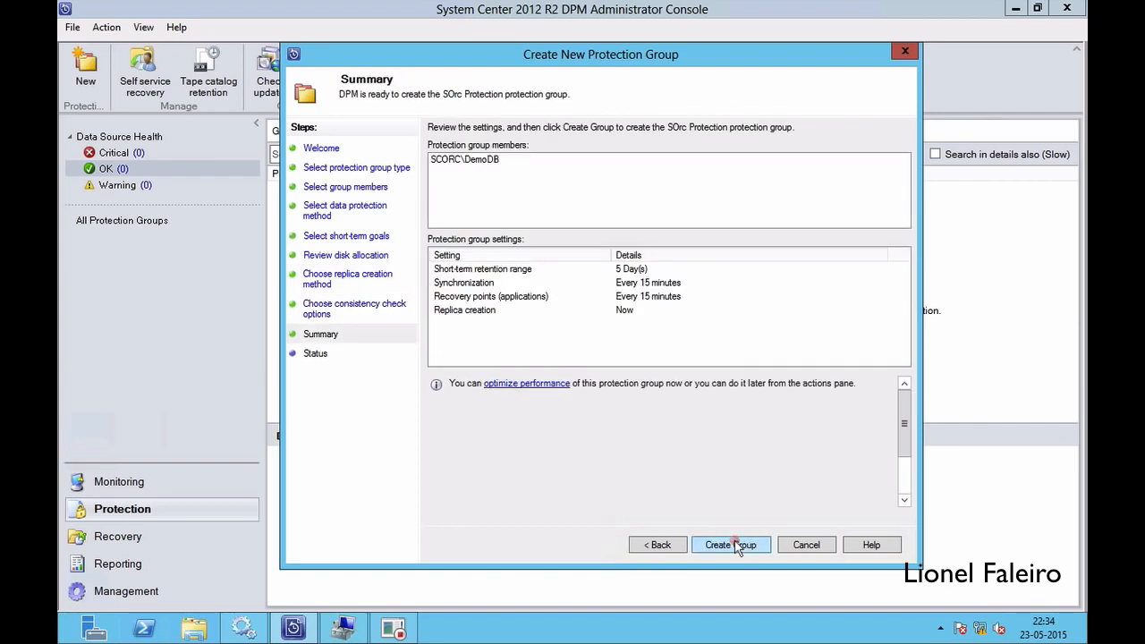
click(732, 545)
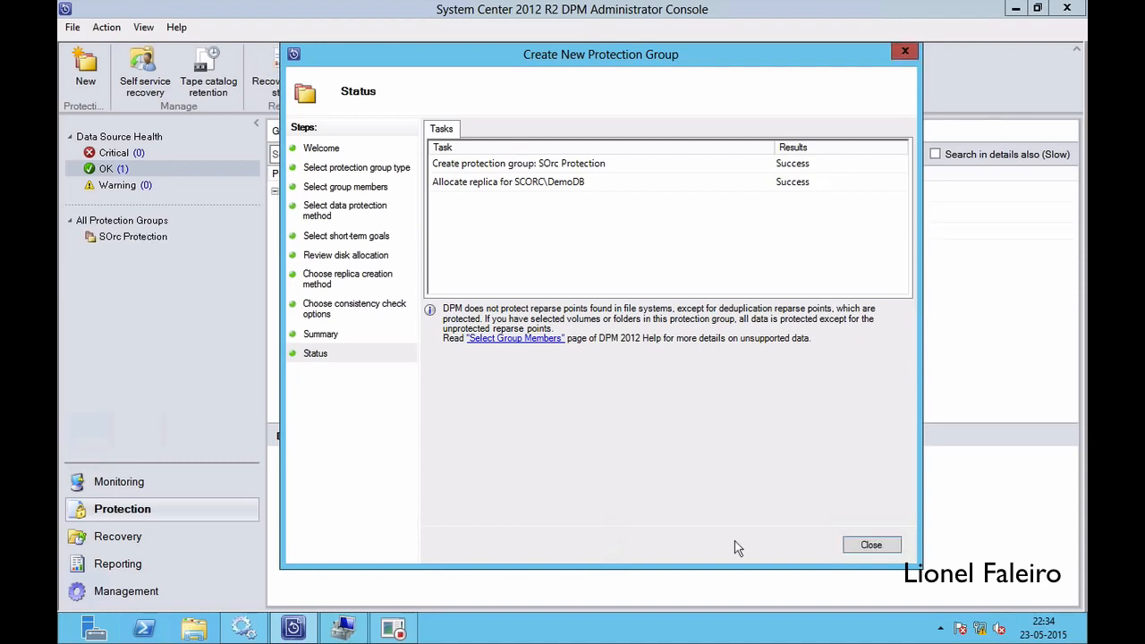
click(858, 550)
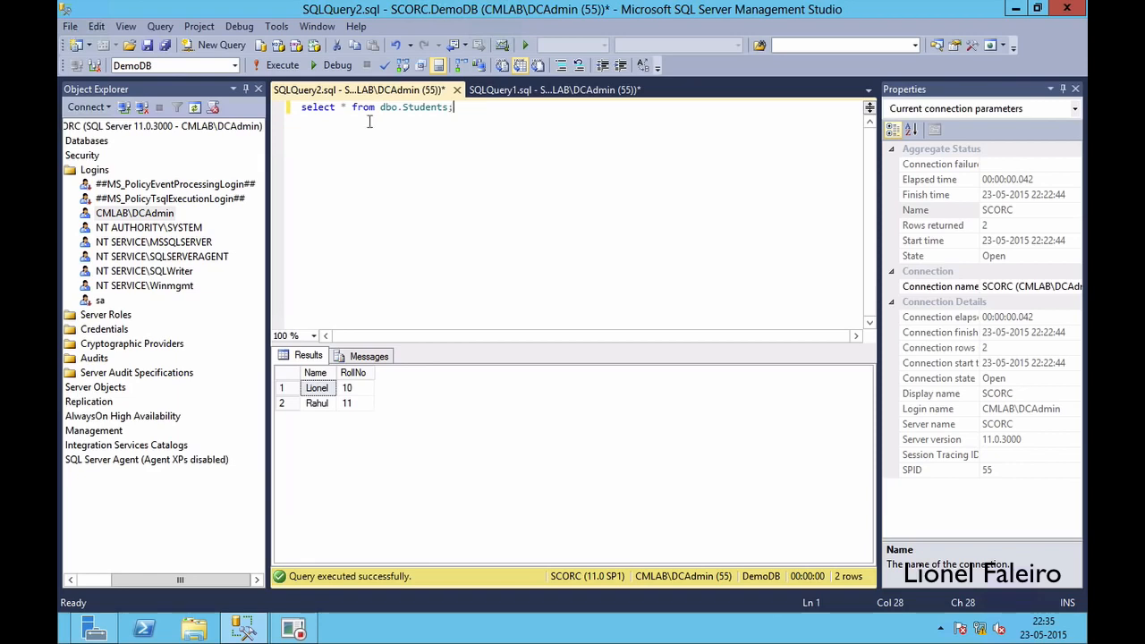
In SQL Server Management Studio on SCORC, rerun the Students select query and change the roll number in the insert statement to 13.
click(280, 66)
click(516, 93)
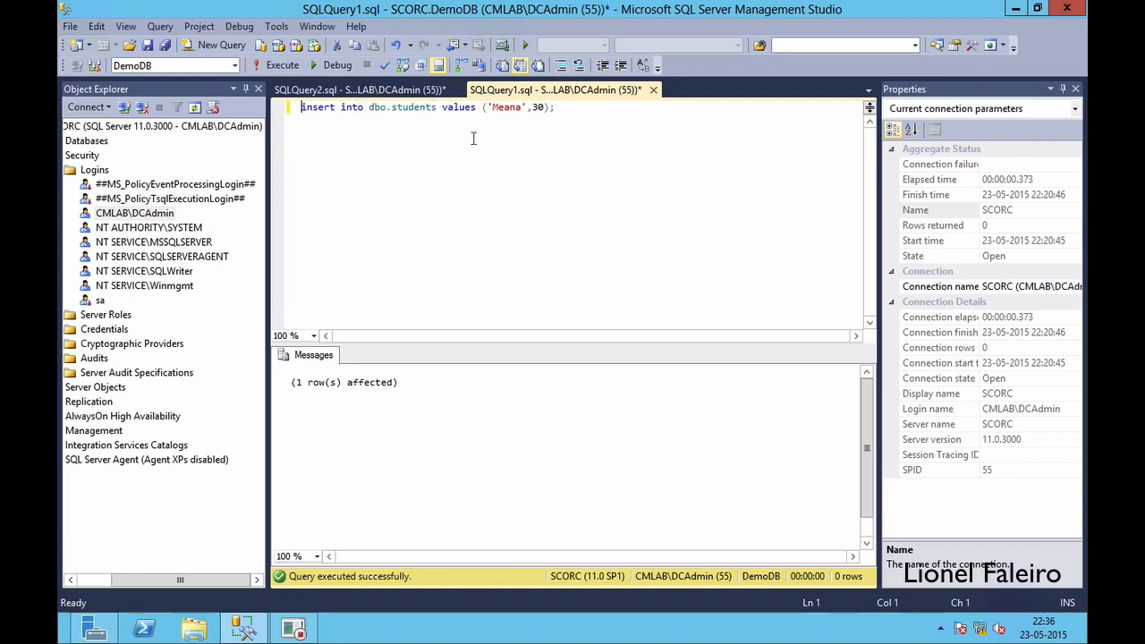
click(539, 107)
key(Delete)
key(BackSpace)
text(13)
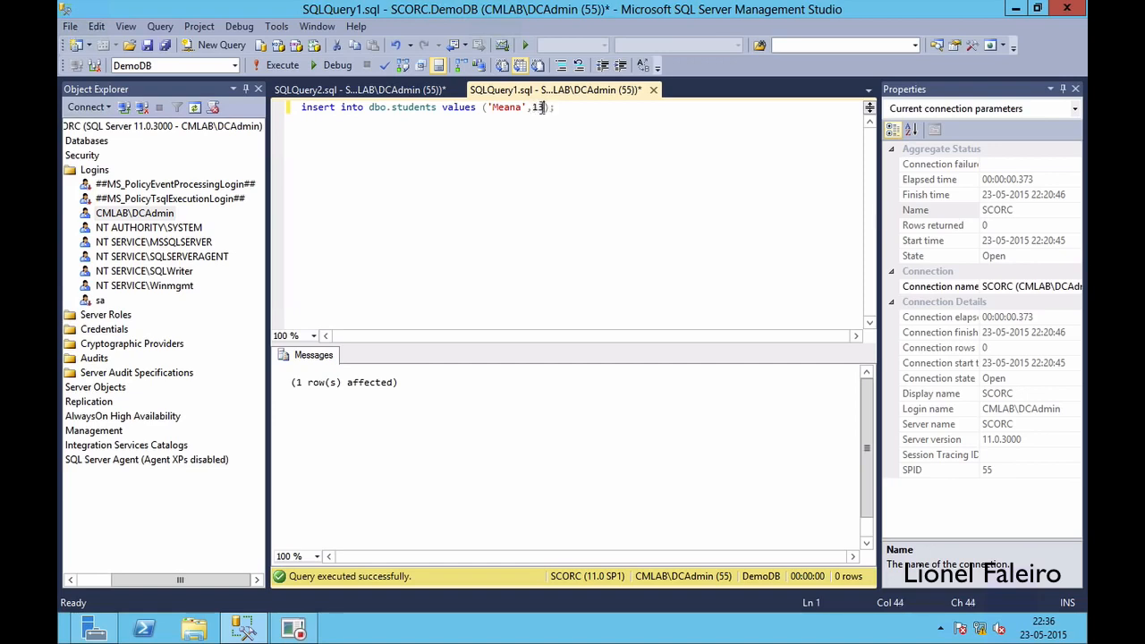
click(588, 119)
Execute the insert statement on dbo.students and query all rows of the Students table.
click(270, 70)
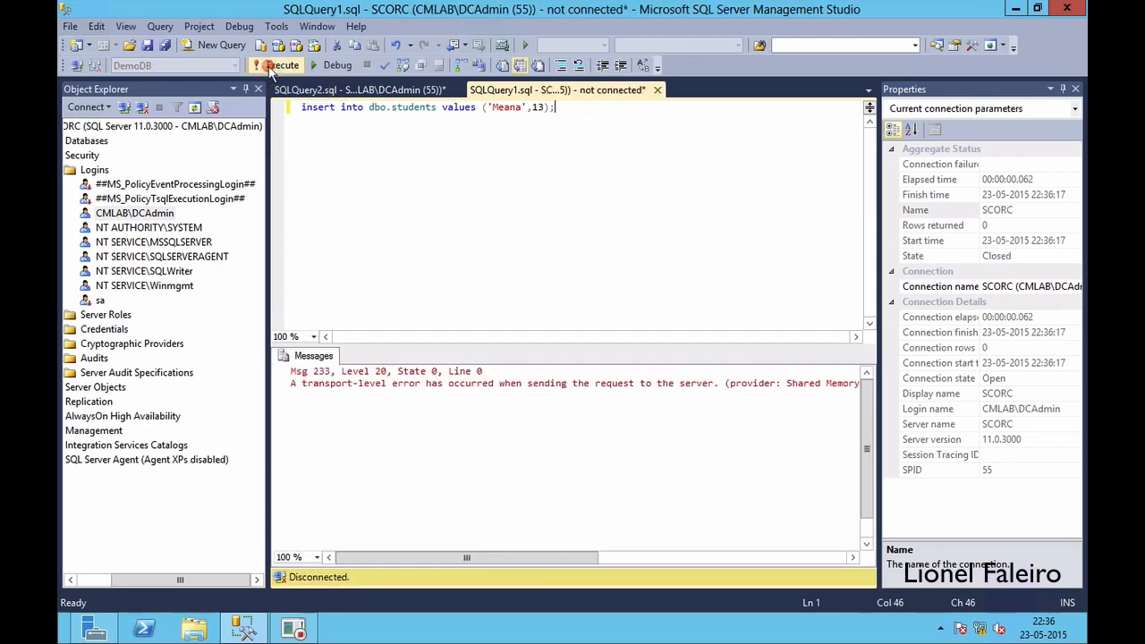
click(270, 70)
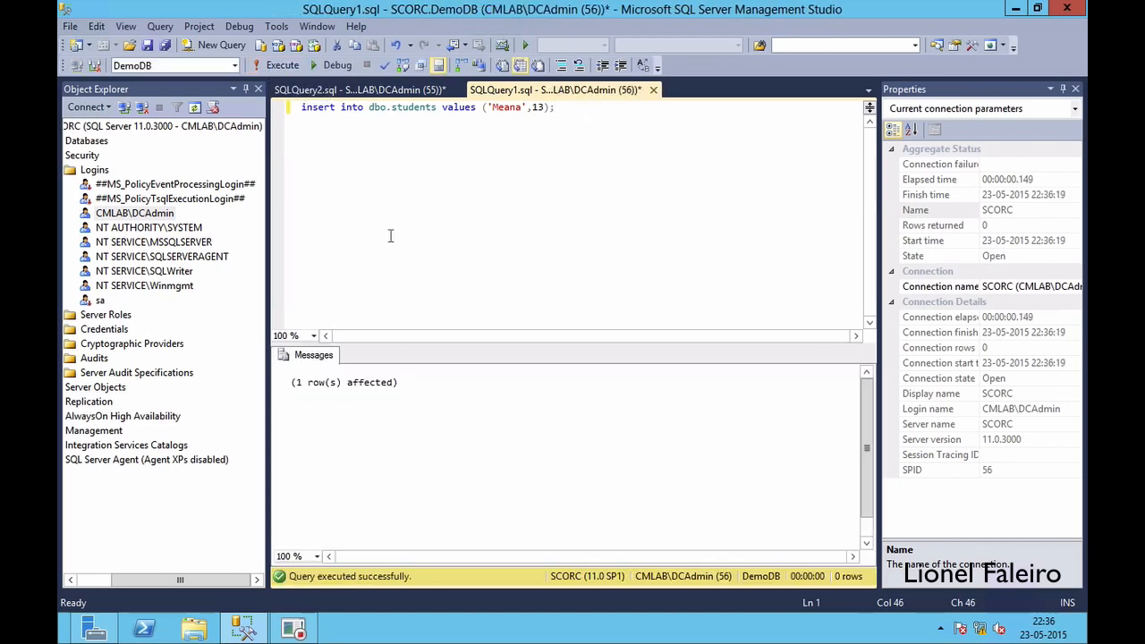
click(339, 93)
click(282, 65)
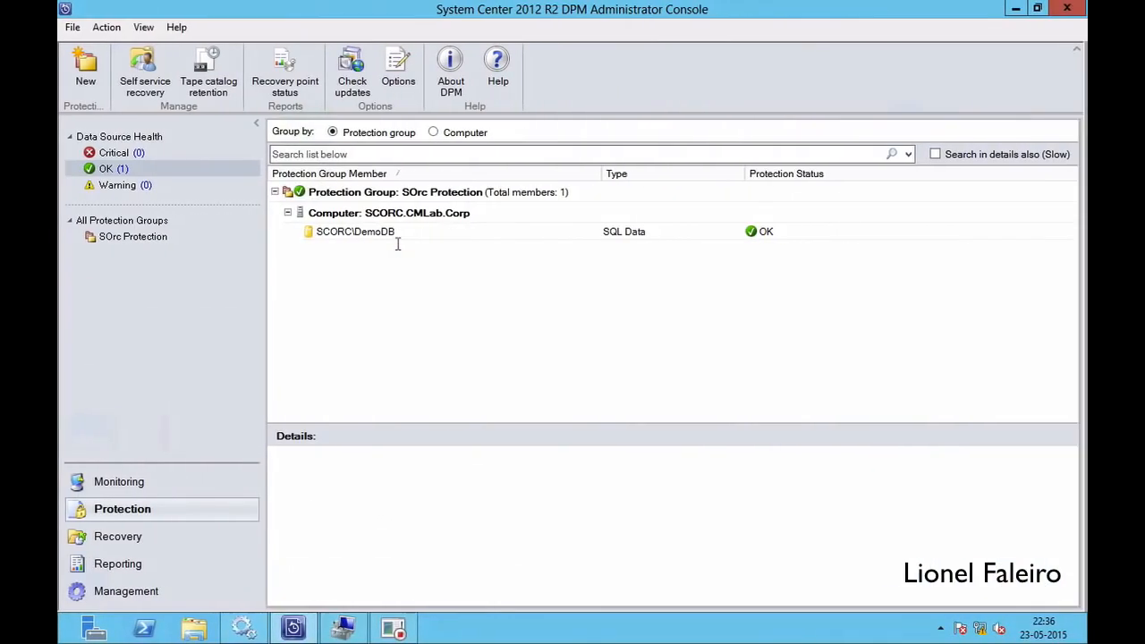
In the DPM Administrator Console, start recovering DemoDB from the May 23 2015 22:35 recovery point and proceed to the recovery type.
click(126, 540)
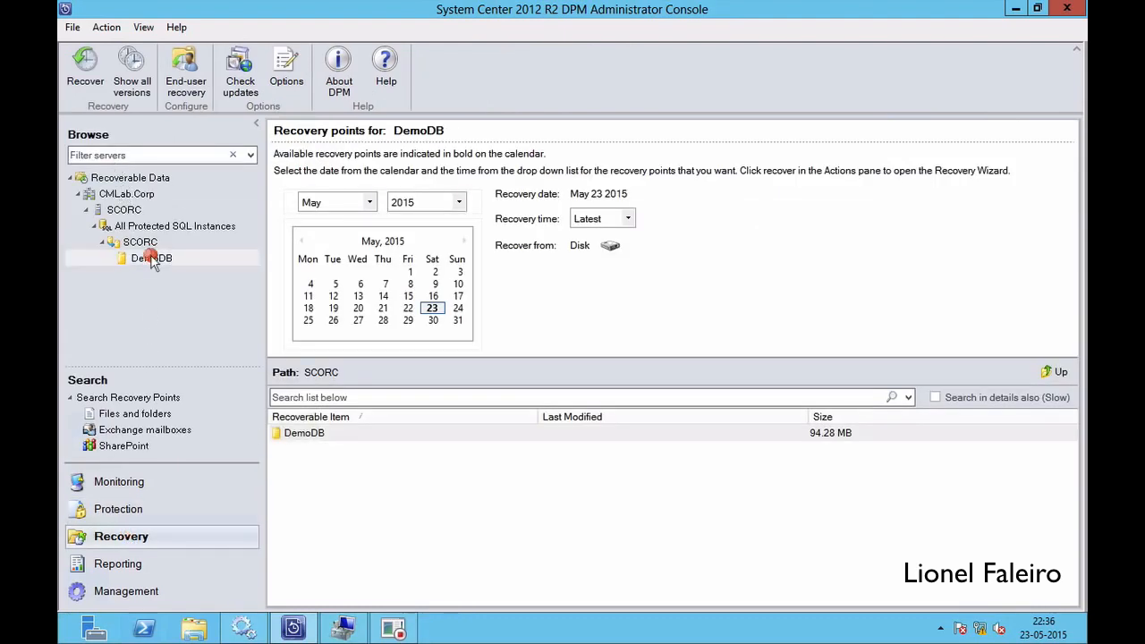
click(627, 218)
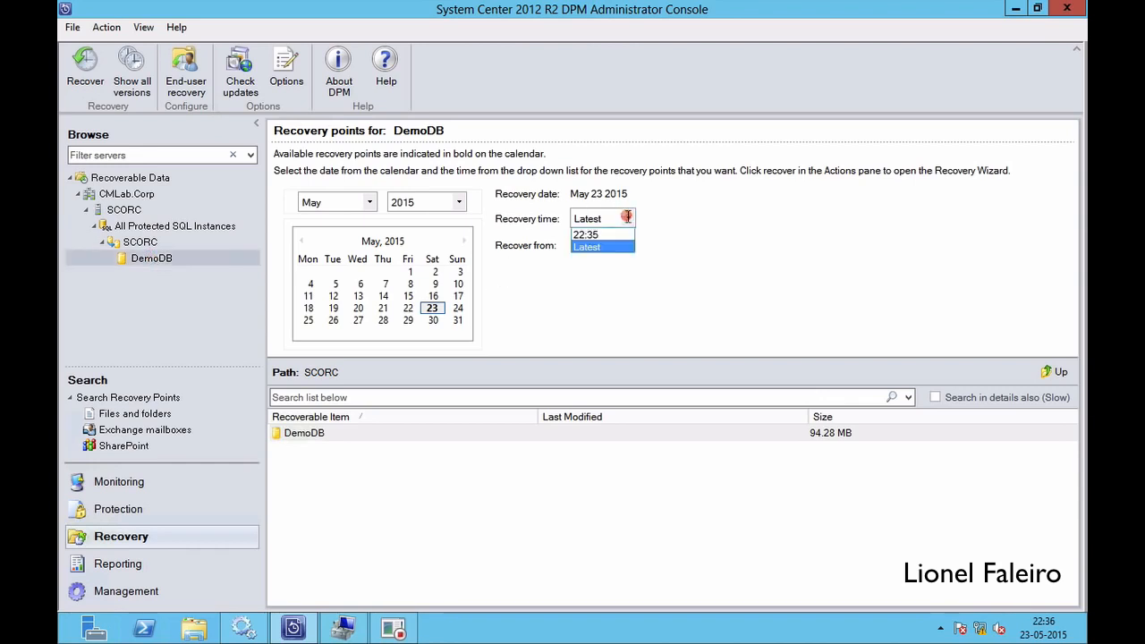
click(583, 234)
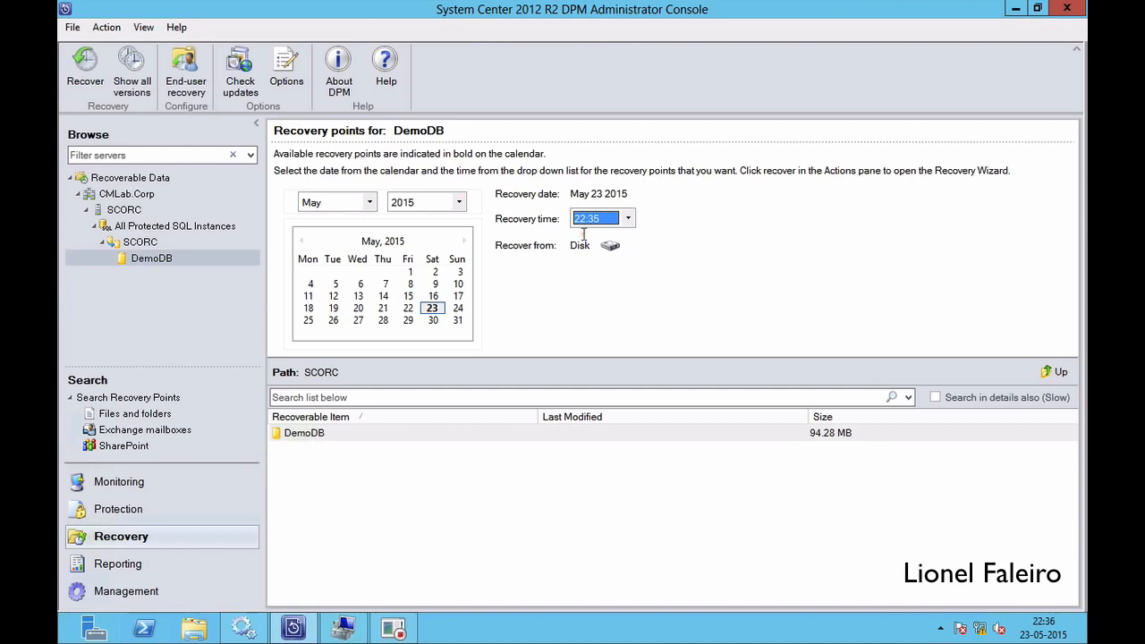
click(82, 70)
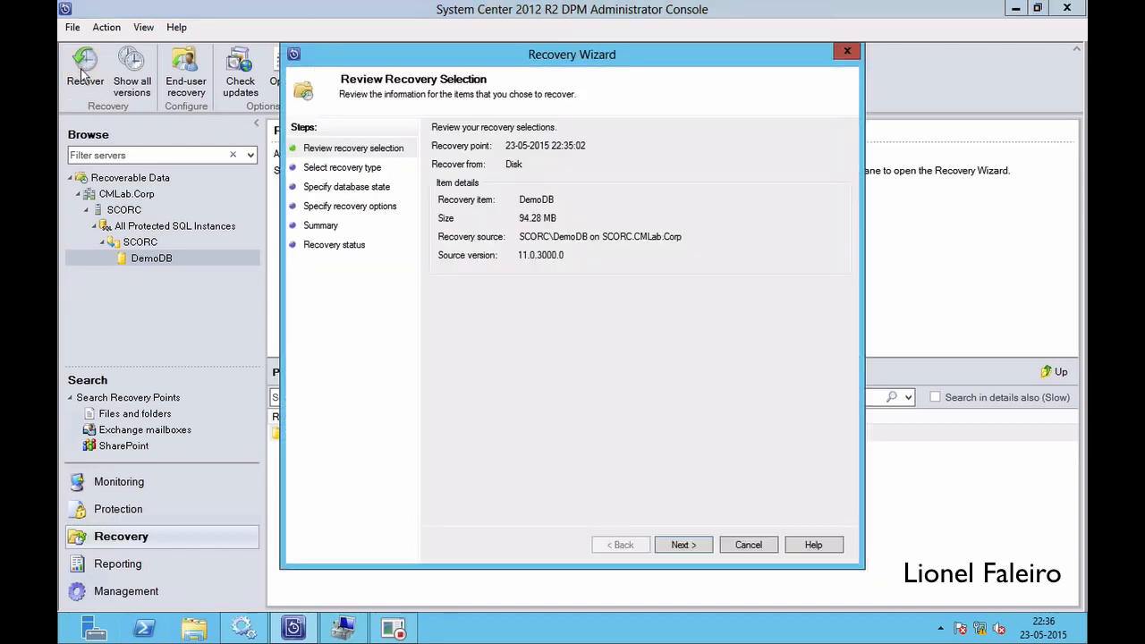
click(685, 545)
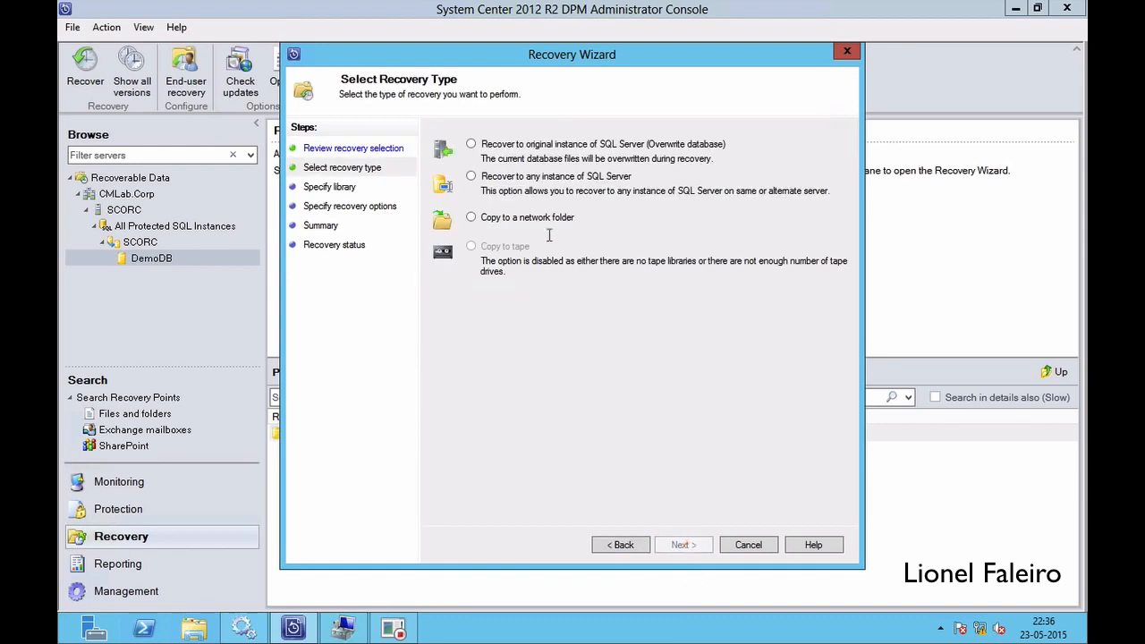
Recover DemoDB to the original SQL Server instance, overwriting the database, with default database state and recovery options, and close the wizard.
click(471, 145)
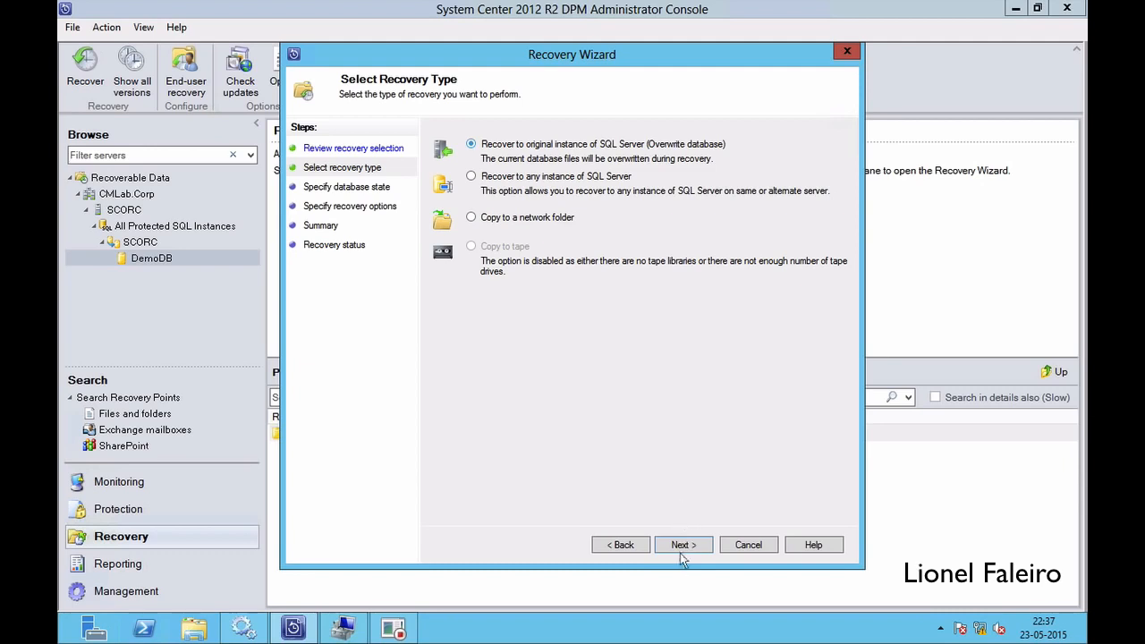
click(680, 545)
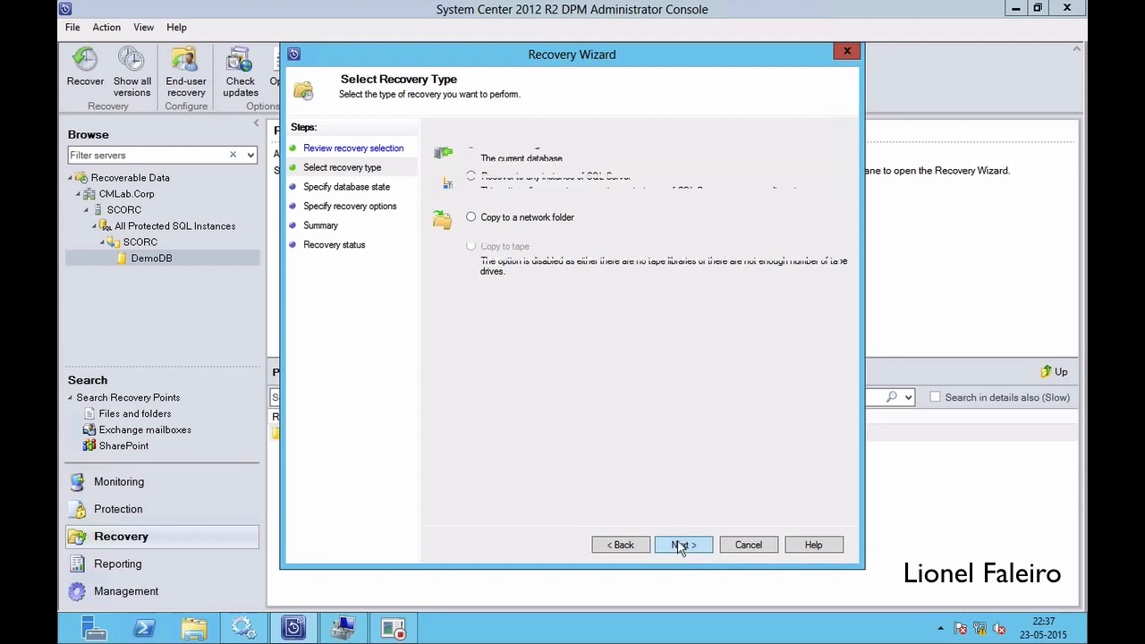
click(679, 546)
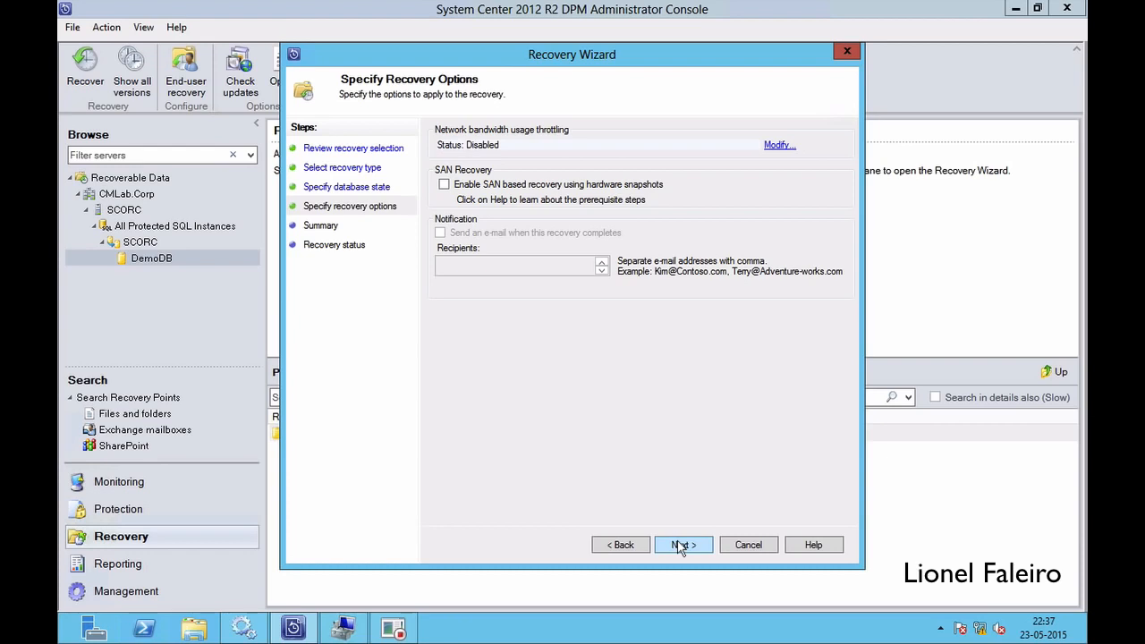
click(680, 546)
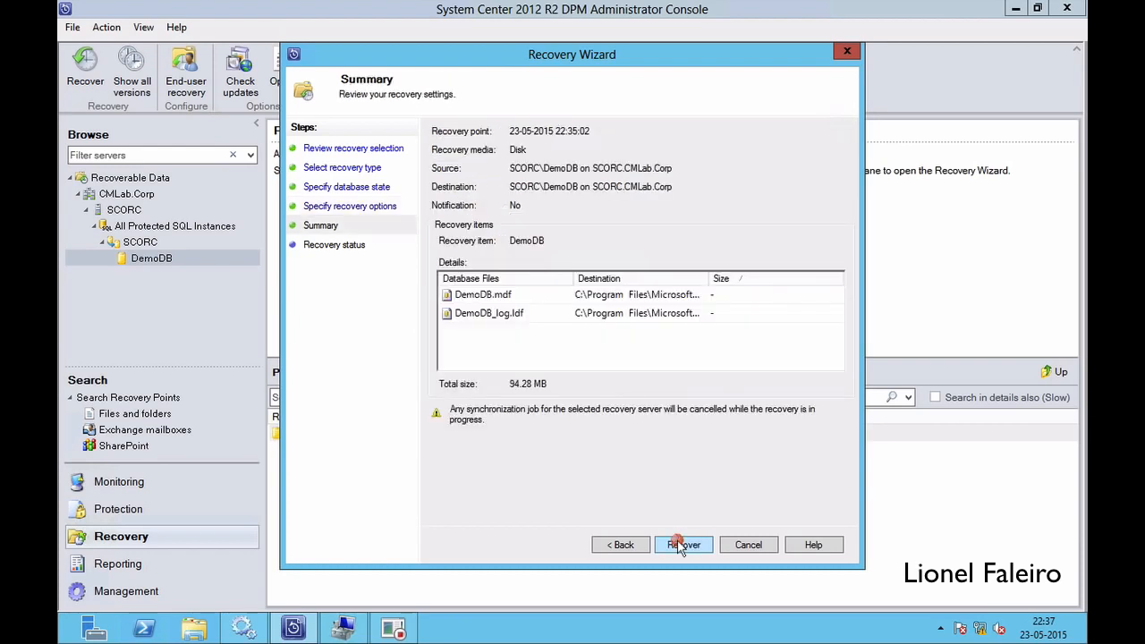
click(682, 545)
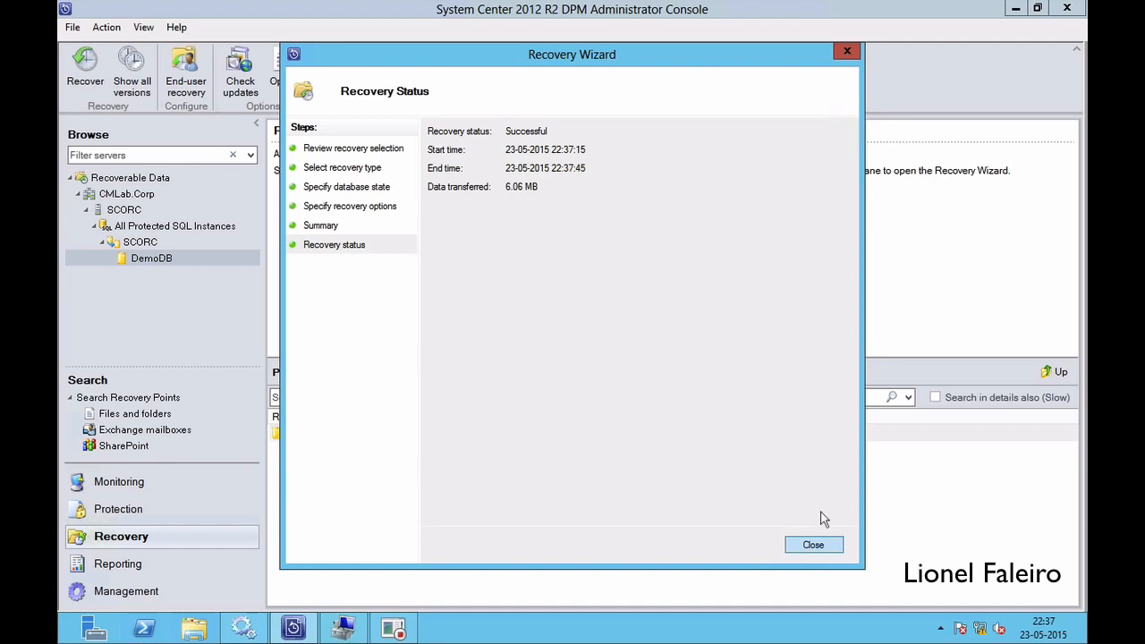
click(810, 546)
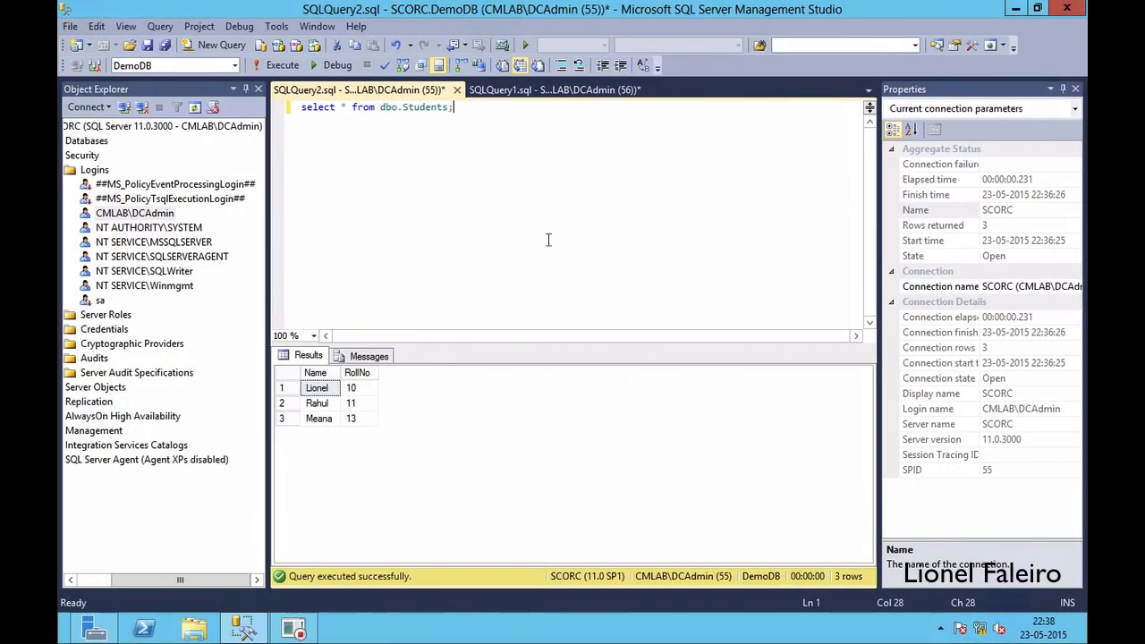
Switch to SQL Server Management Studio on SCORC and rerun the select query on dbo.Students to check the recovered rows.
click(280, 71)
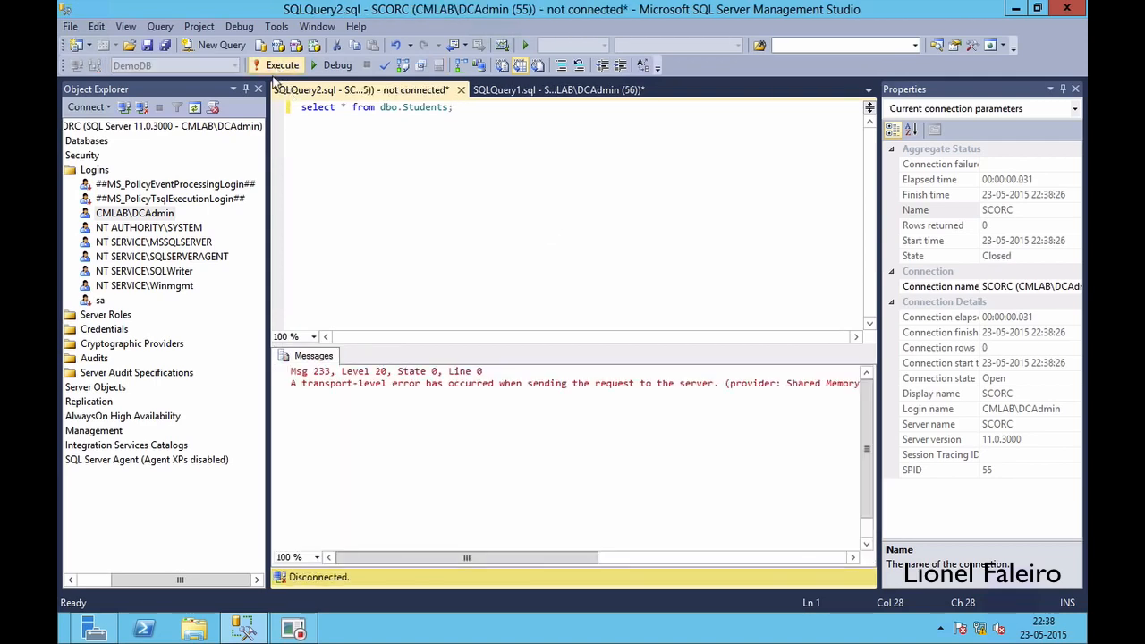
click(266, 60)
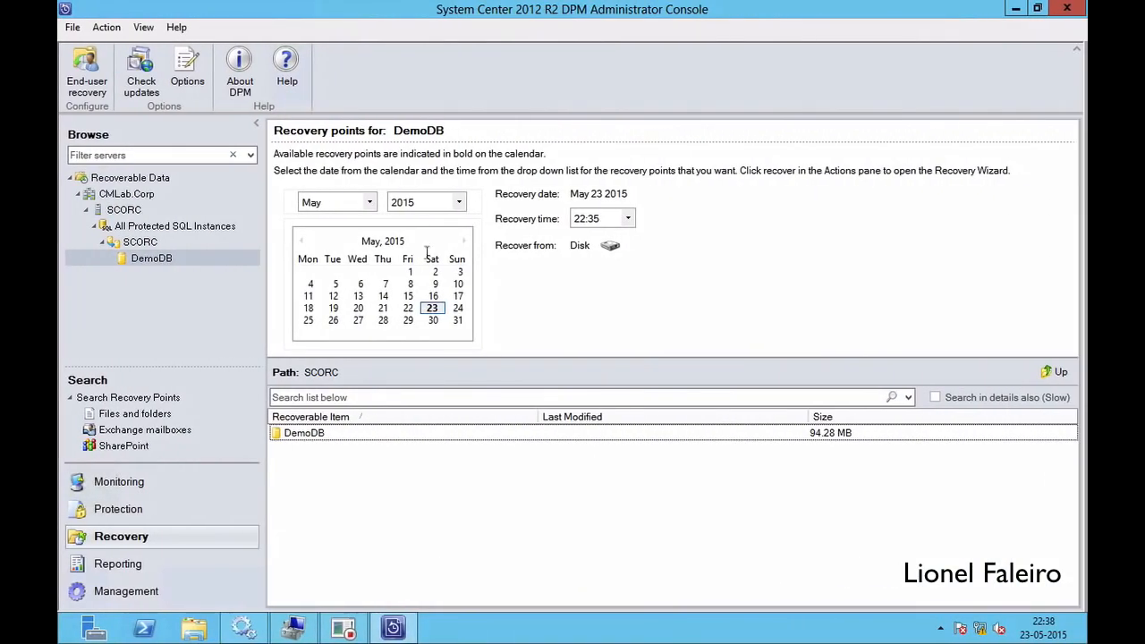
In the DPM Administrator Console, run a consistency check on the SCORC\DemoDB member listed among the critical data sources of SOrc Protection.
click(125, 515)
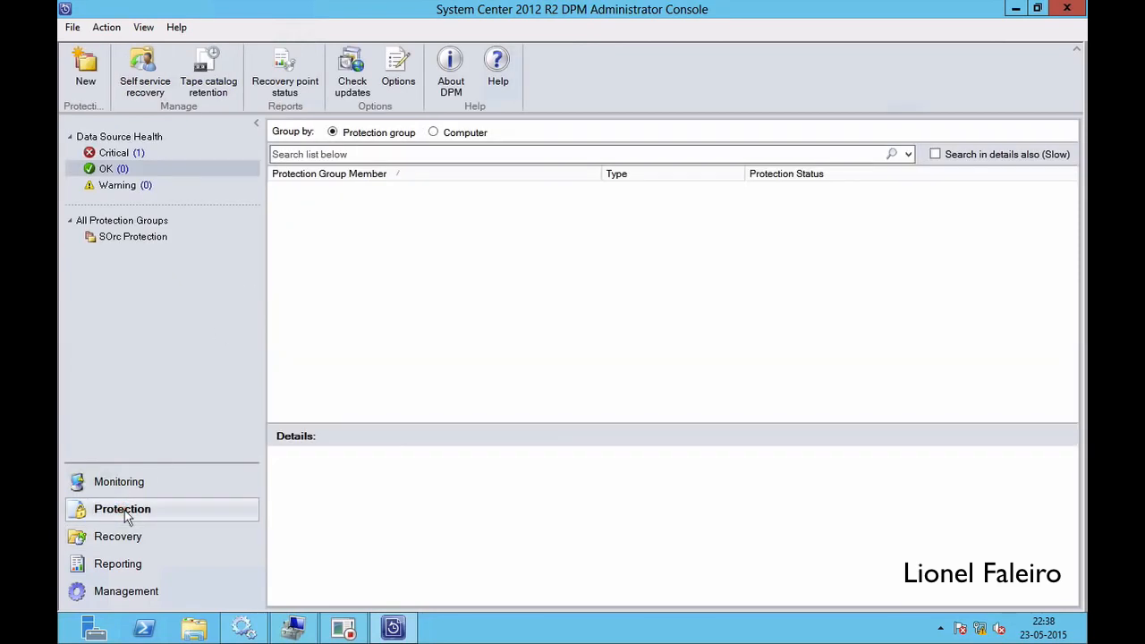
click(113, 153)
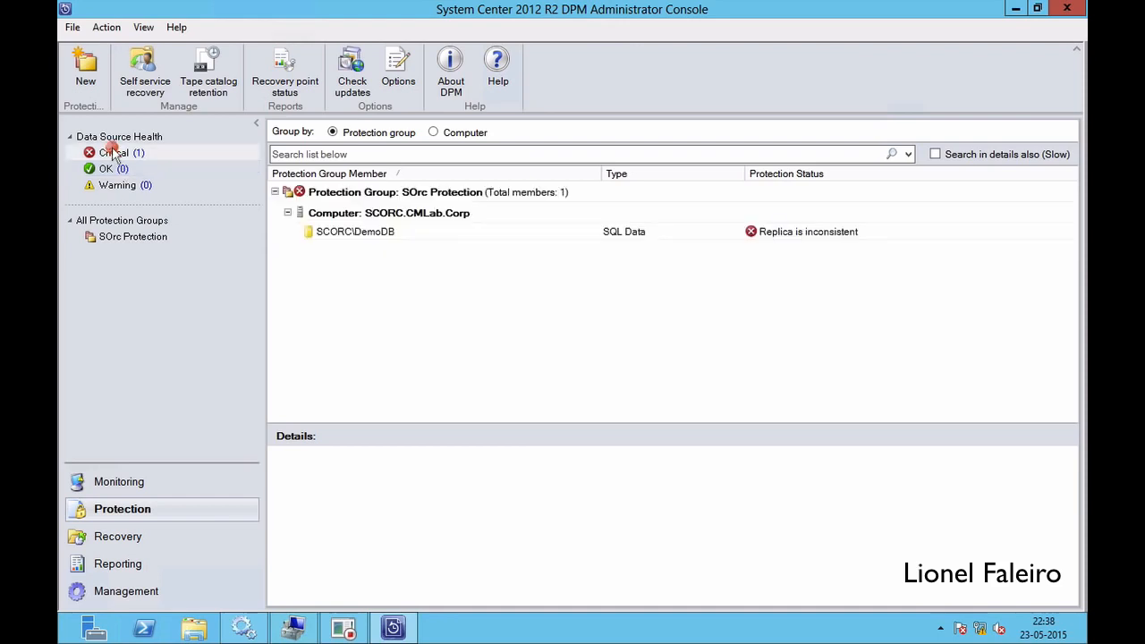
click(352, 232)
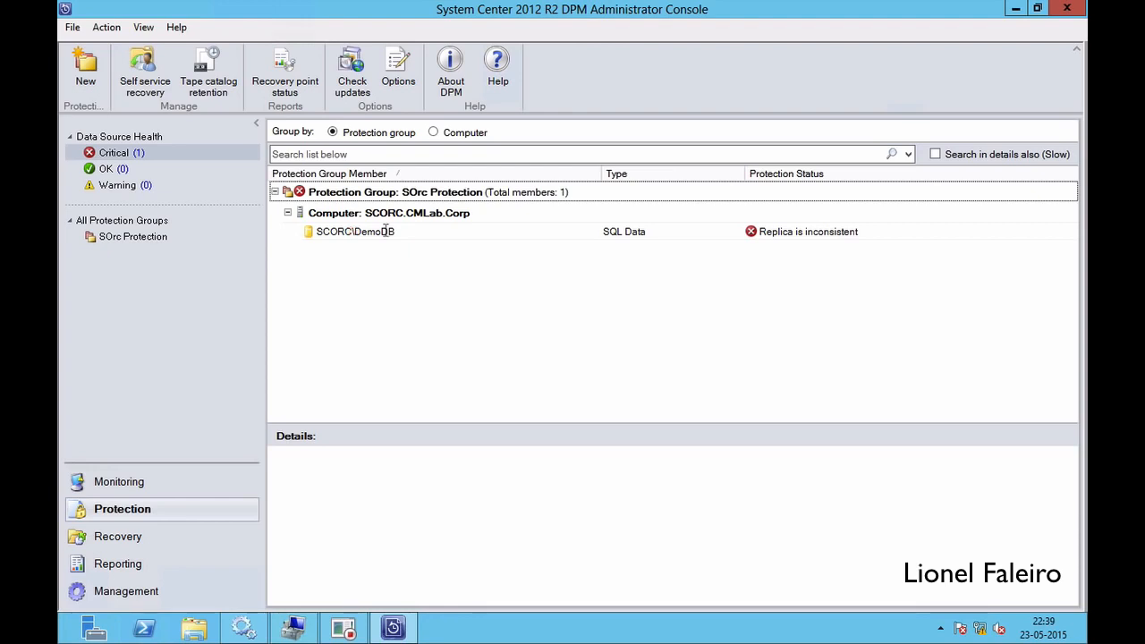
click(352, 232)
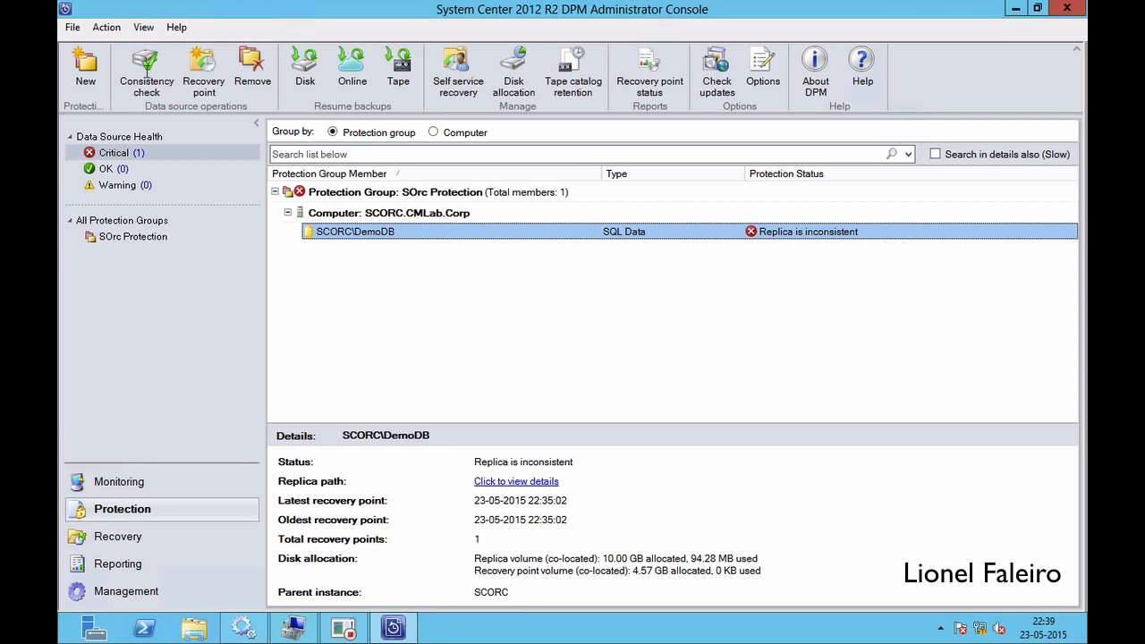
click(146, 70)
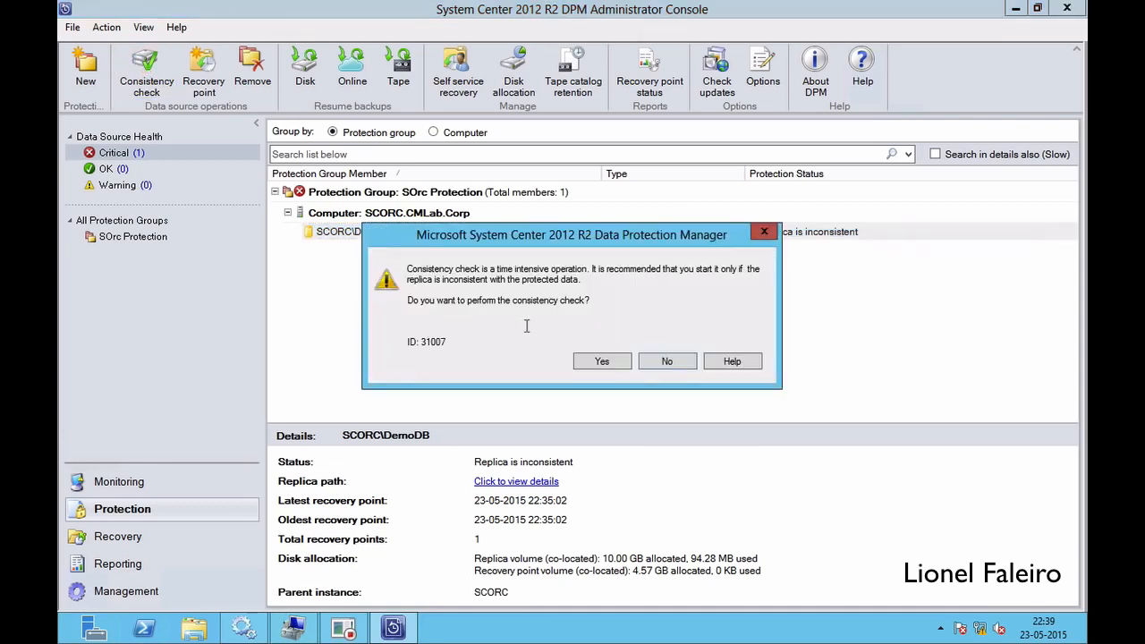
click(601, 360)
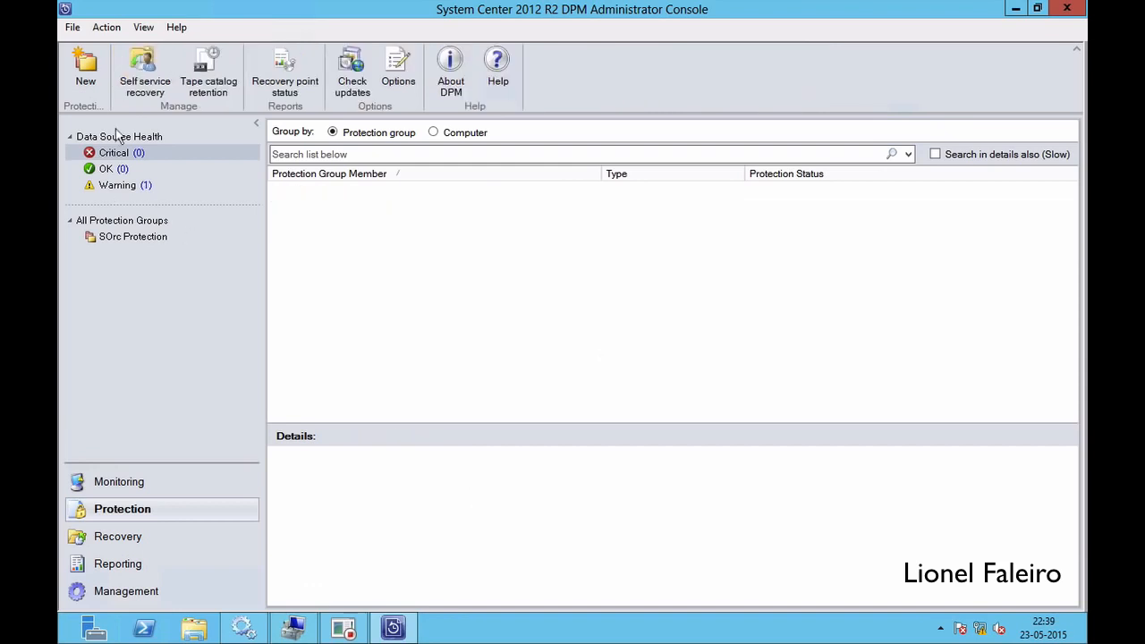
Check DemoDB's protection status in the SOrc Protection group and under the Warning and OK data source health categories.
click(118, 237)
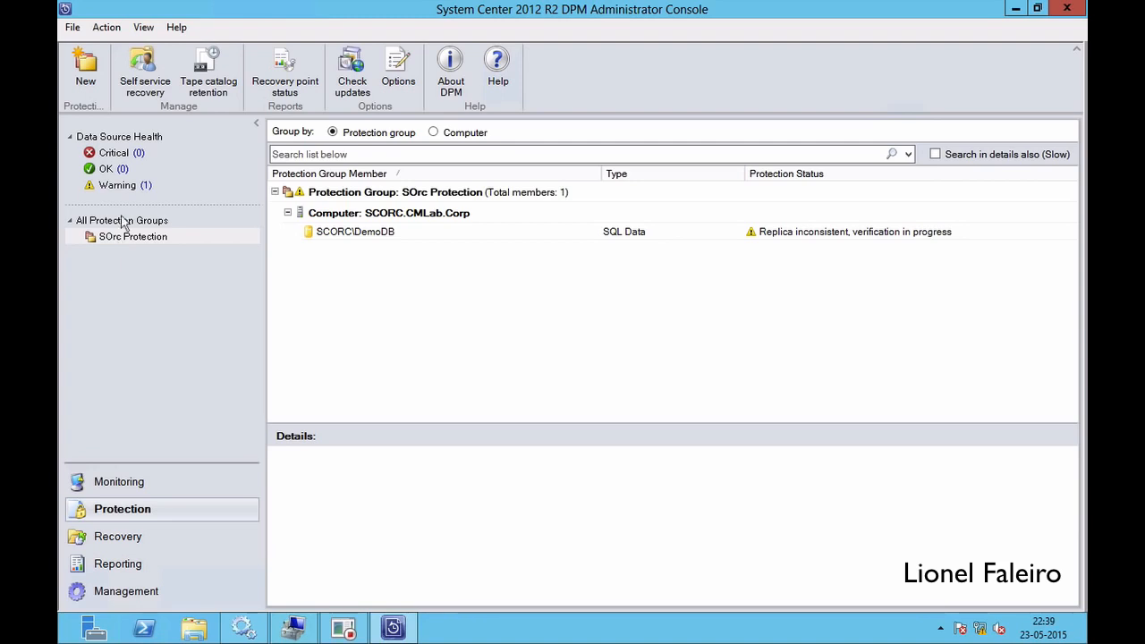
click(118, 184)
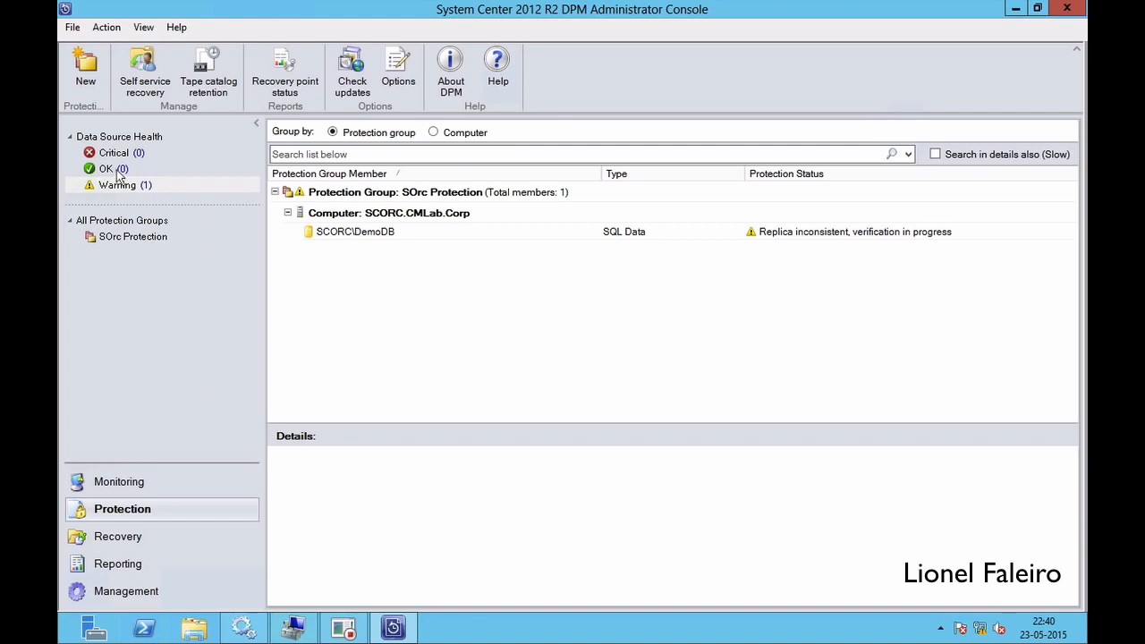
click(107, 168)
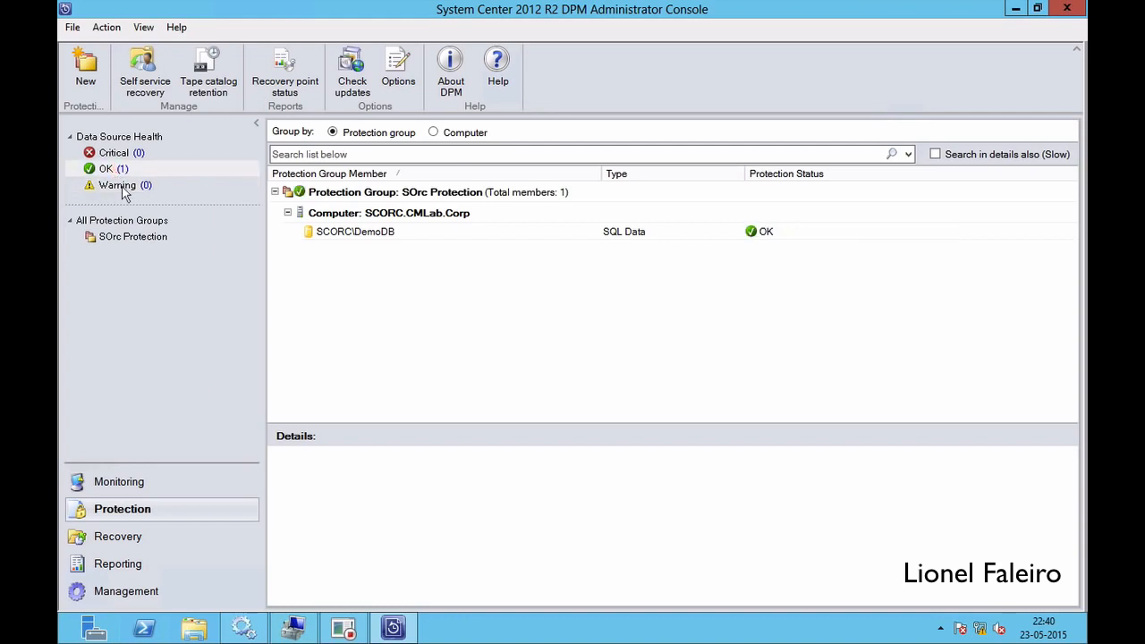